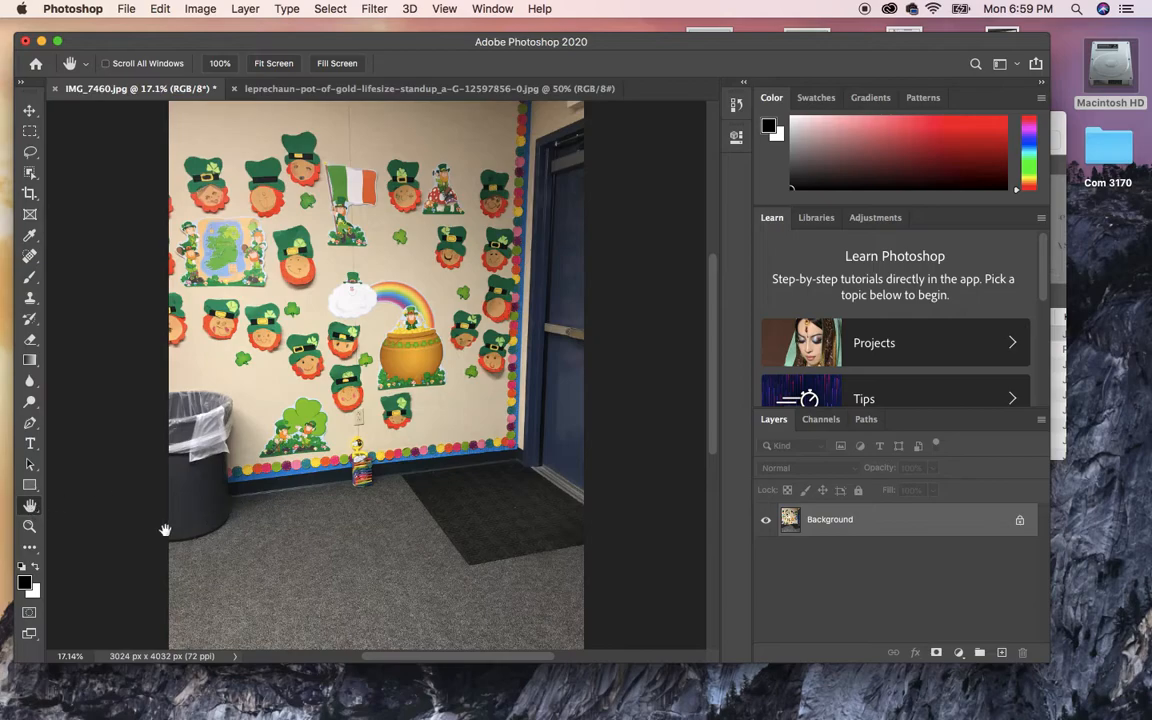
# Zoom into the hallway carpet, fit the hallway photo on screen, then return to the leprechaun image.
pyautogui.click(28, 528)
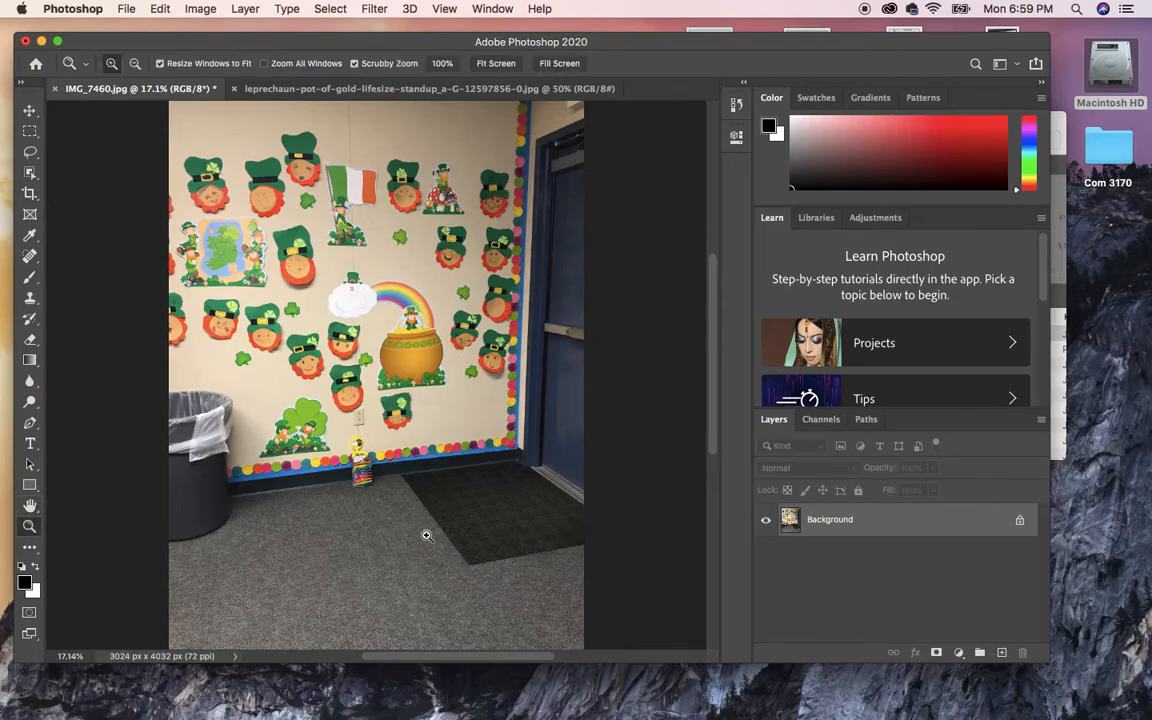
pyautogui.moveTo(393, 519); pyautogui.dragTo(485, 597)
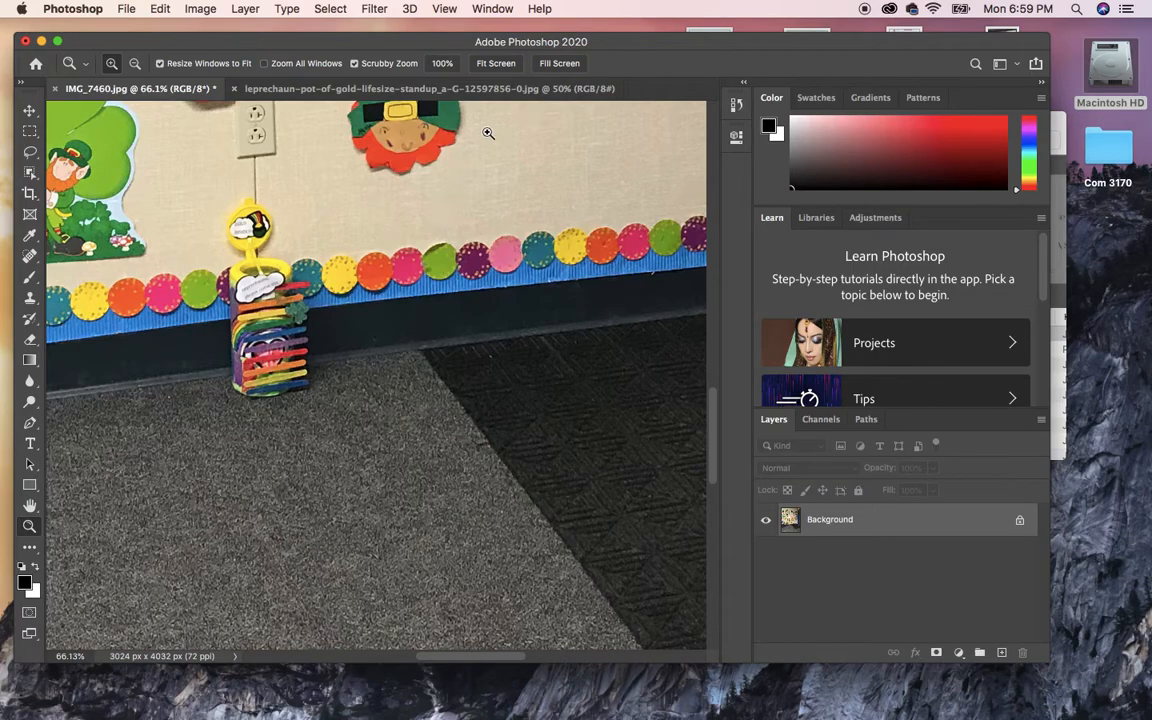
pyautogui.click(503, 90)
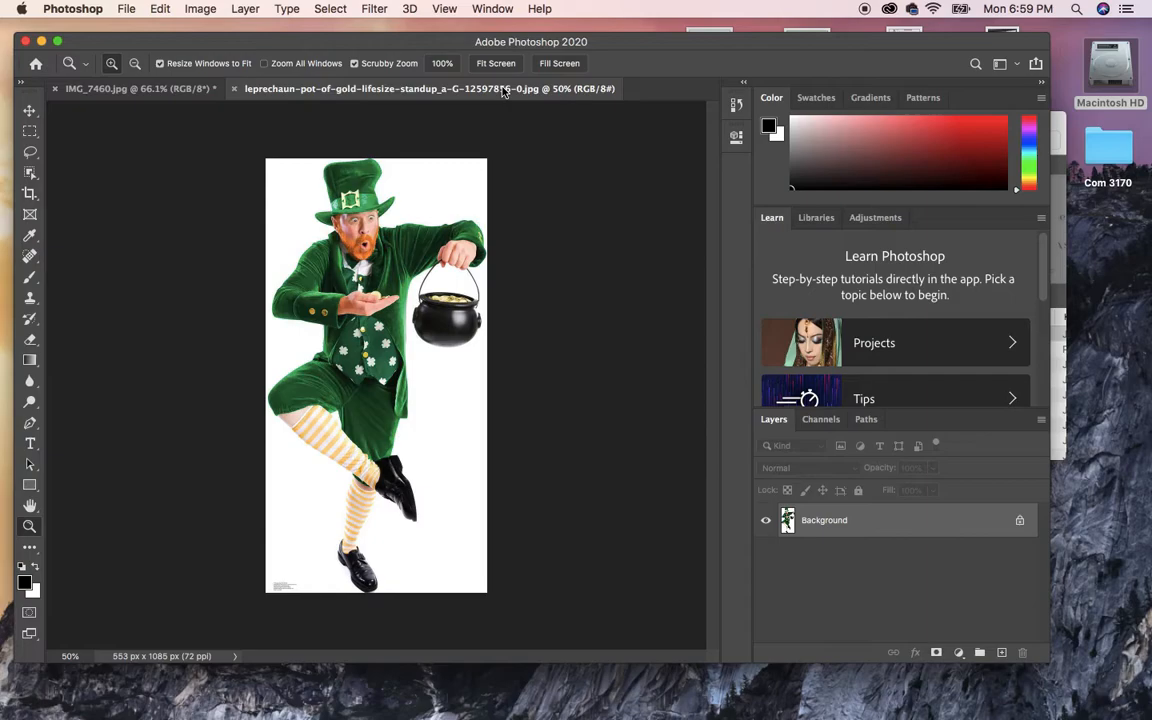
pyautogui.click(167, 92)
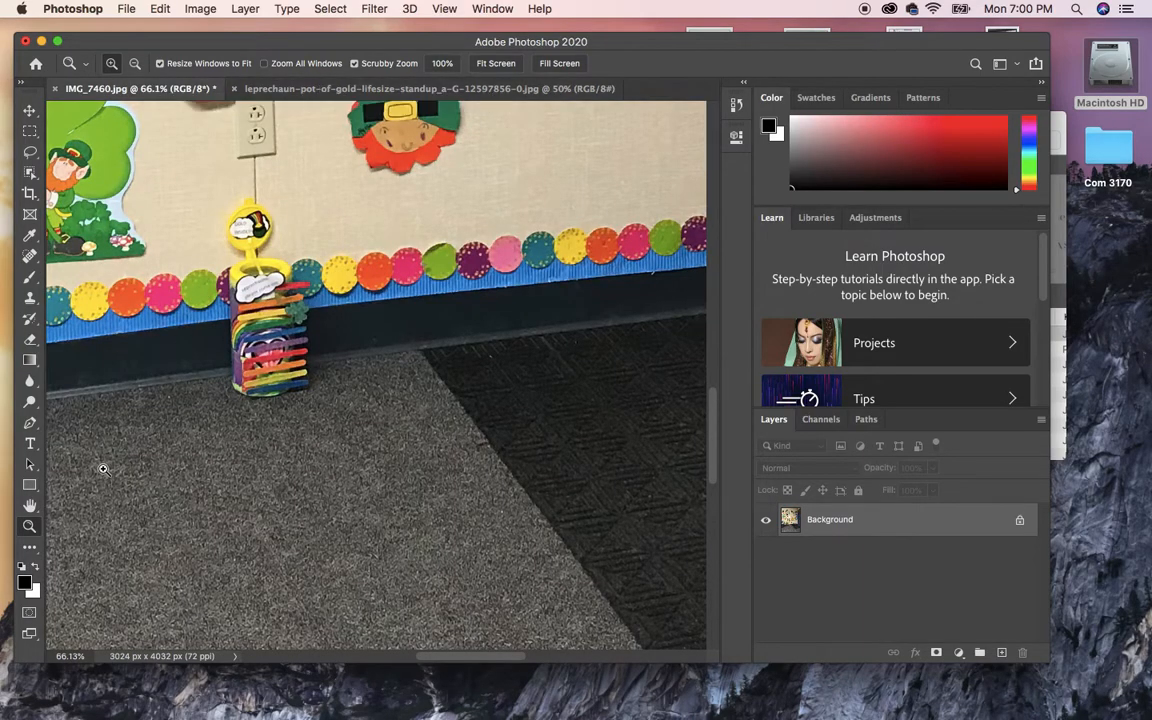
pyautogui.doubleClick(31, 506)
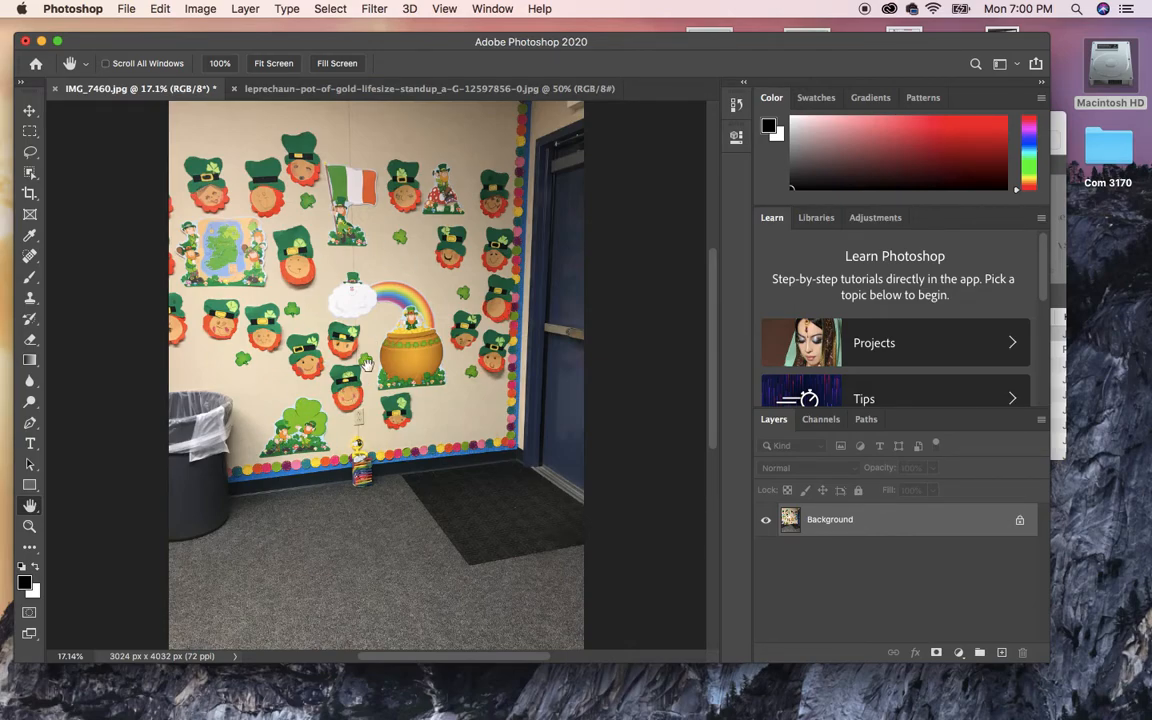
pyautogui.click(340, 89)
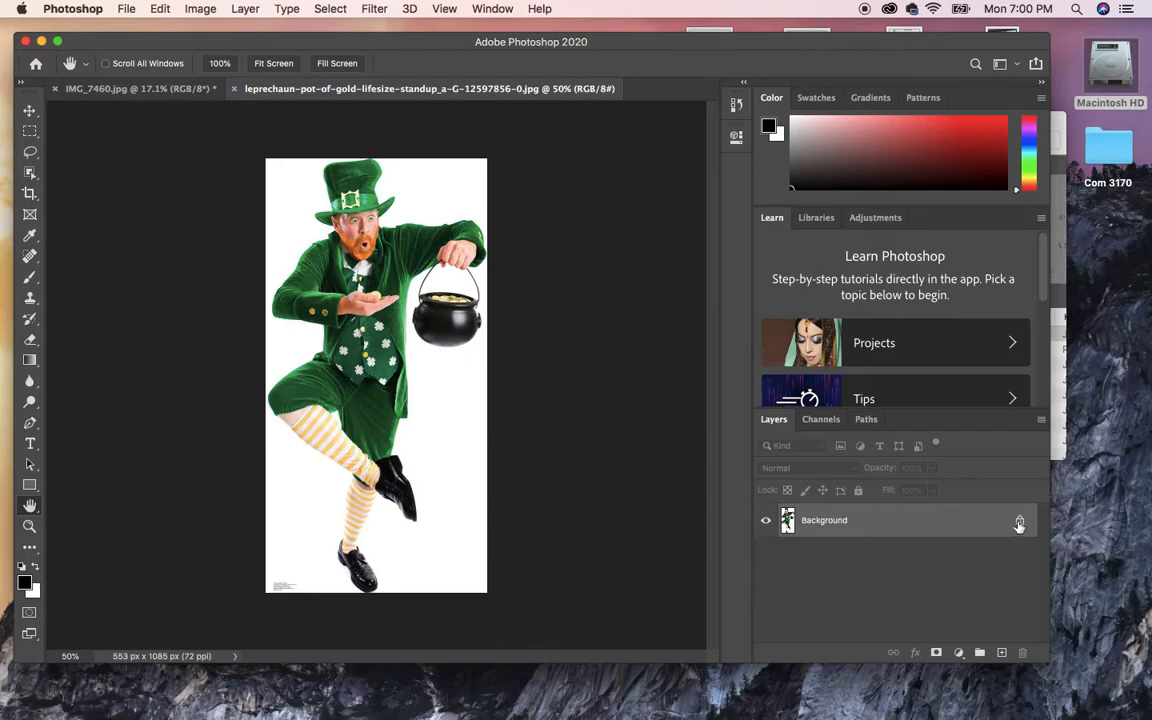
# Turn the Background into Layer 0 and Magic Wand-select the white areas around the leprechaun.
pyautogui.doubleClick(929, 522)
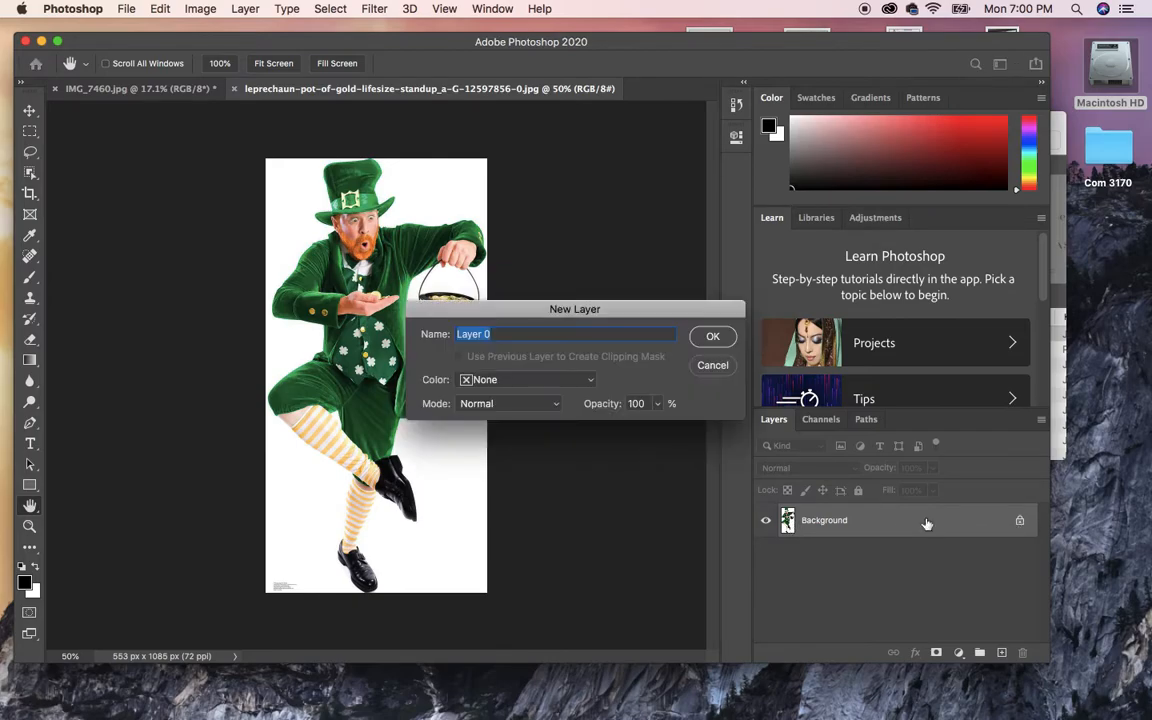
pyautogui.click(701, 341)
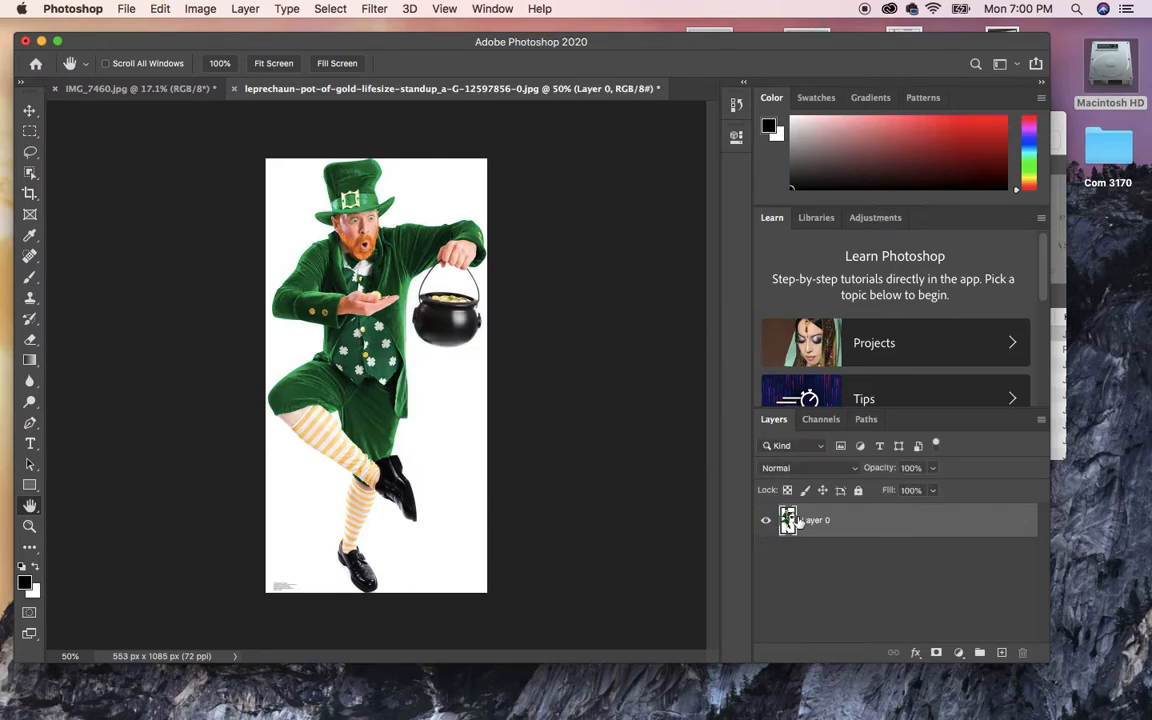
pyautogui.click(30, 172)
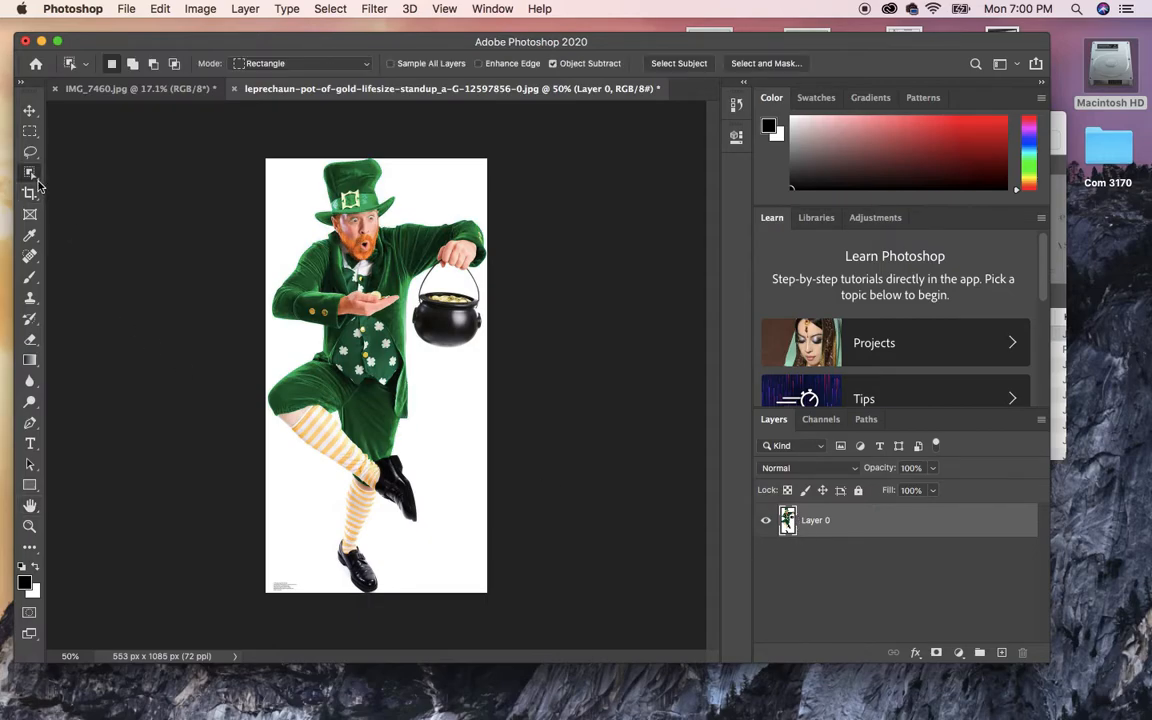
pyautogui.click(67, 201)
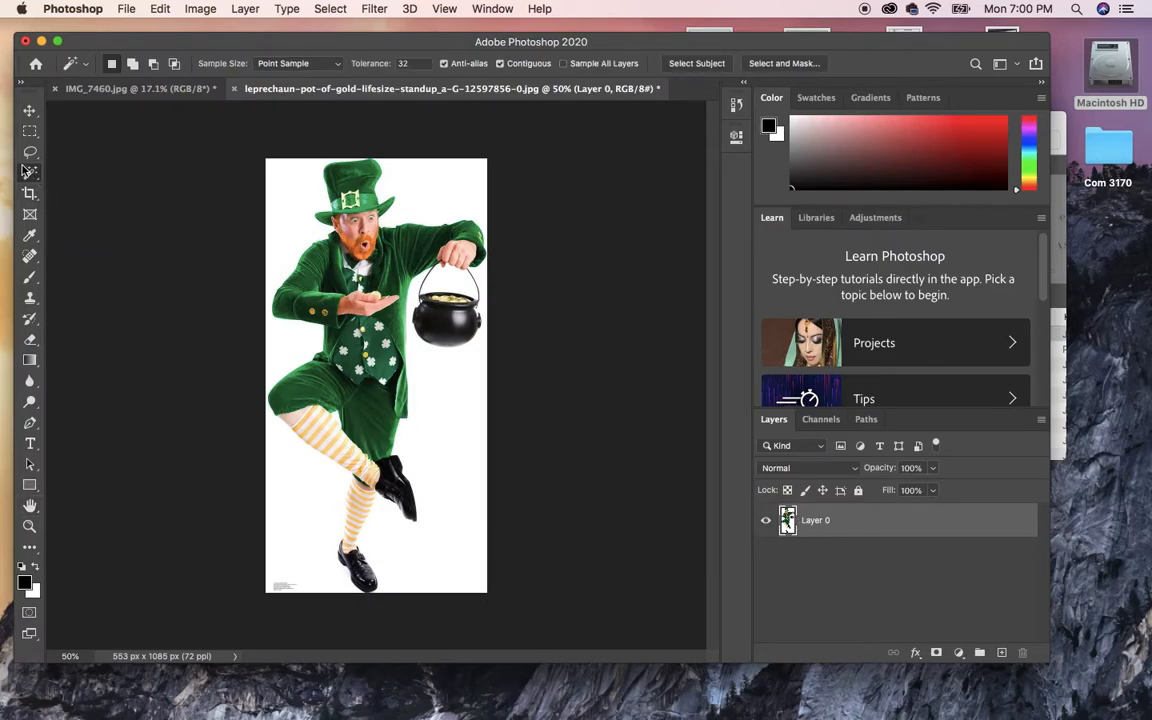
pyautogui.click(295, 205)
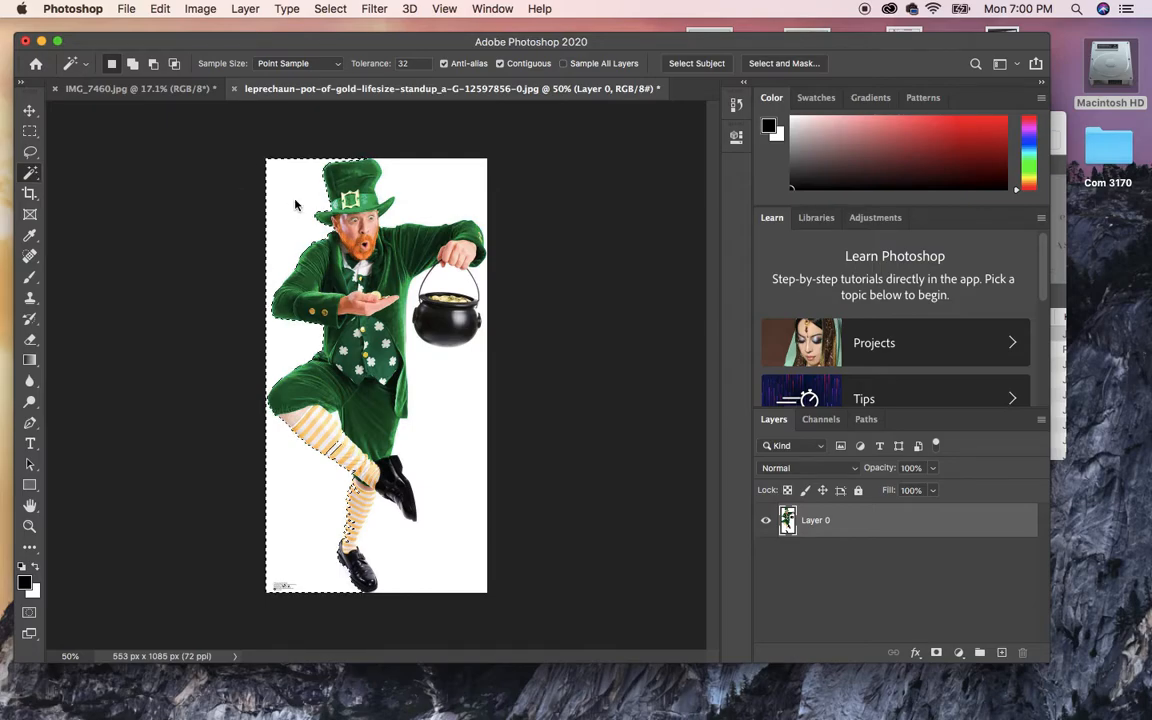
pyautogui.keyDown('shift'); pyautogui.click(438, 213); pyautogui.keyUp('shift')
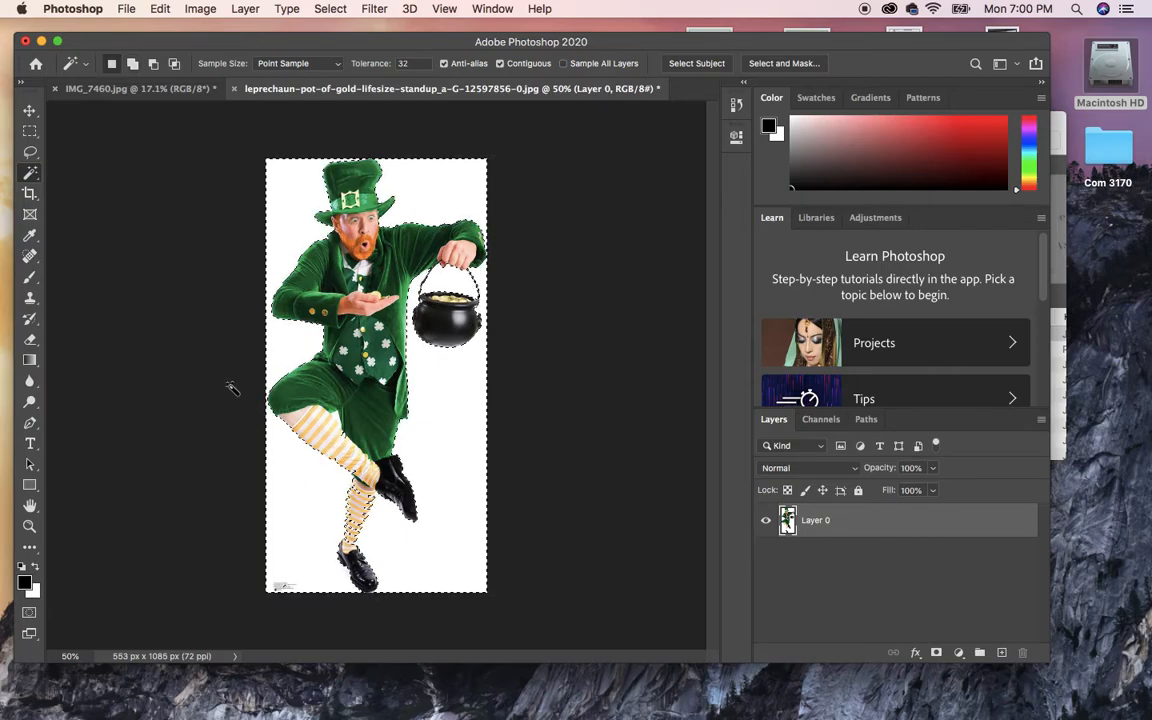
pyautogui.click(30, 151)
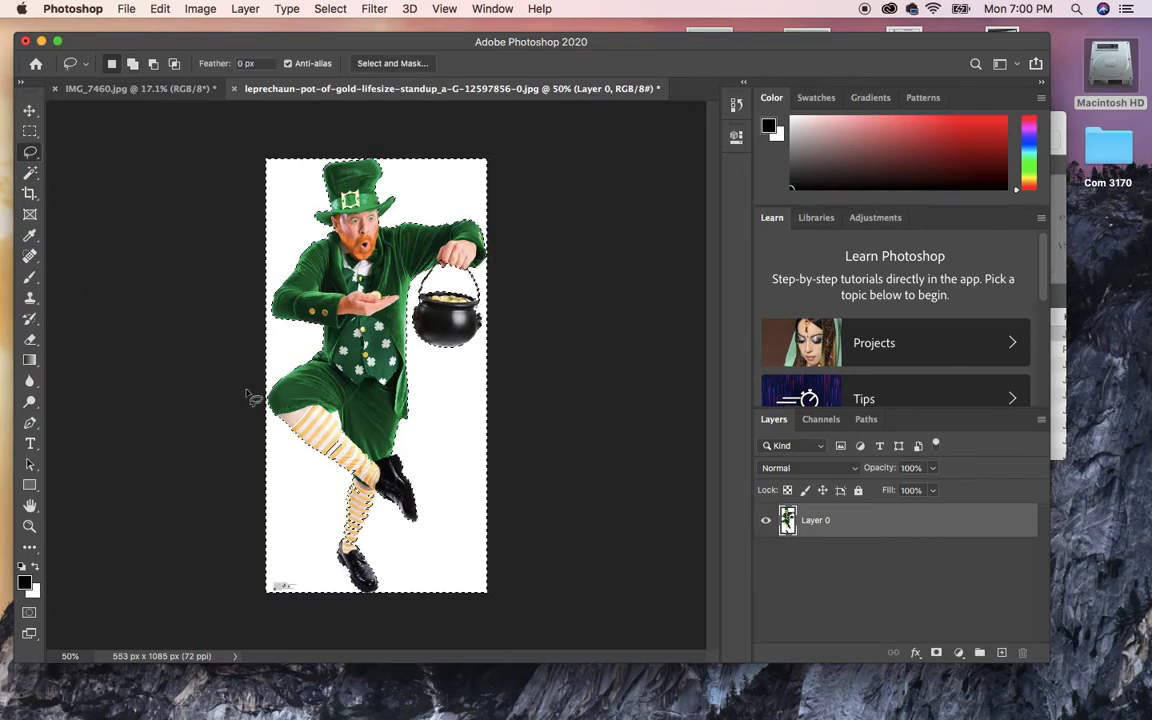
# Subtract both striped legs from the selection with the Lasso.
pyautogui.press('alt')
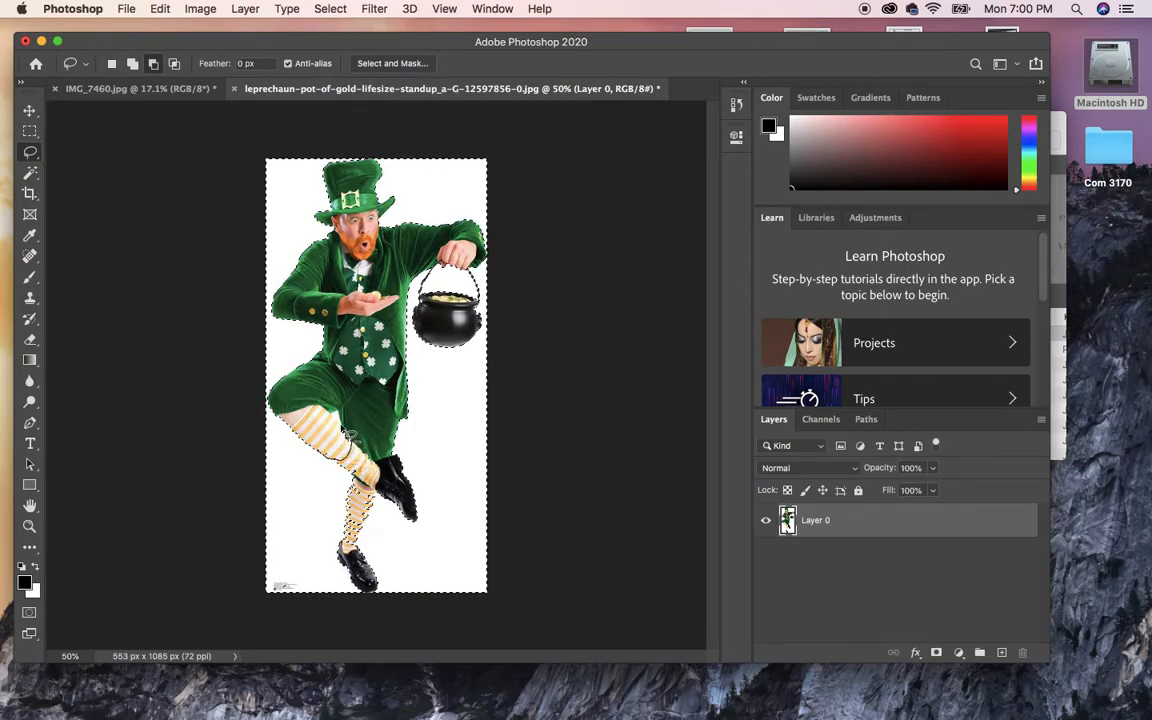
pyautogui.moveTo(336, 419); pyautogui.dragTo(328, 412)
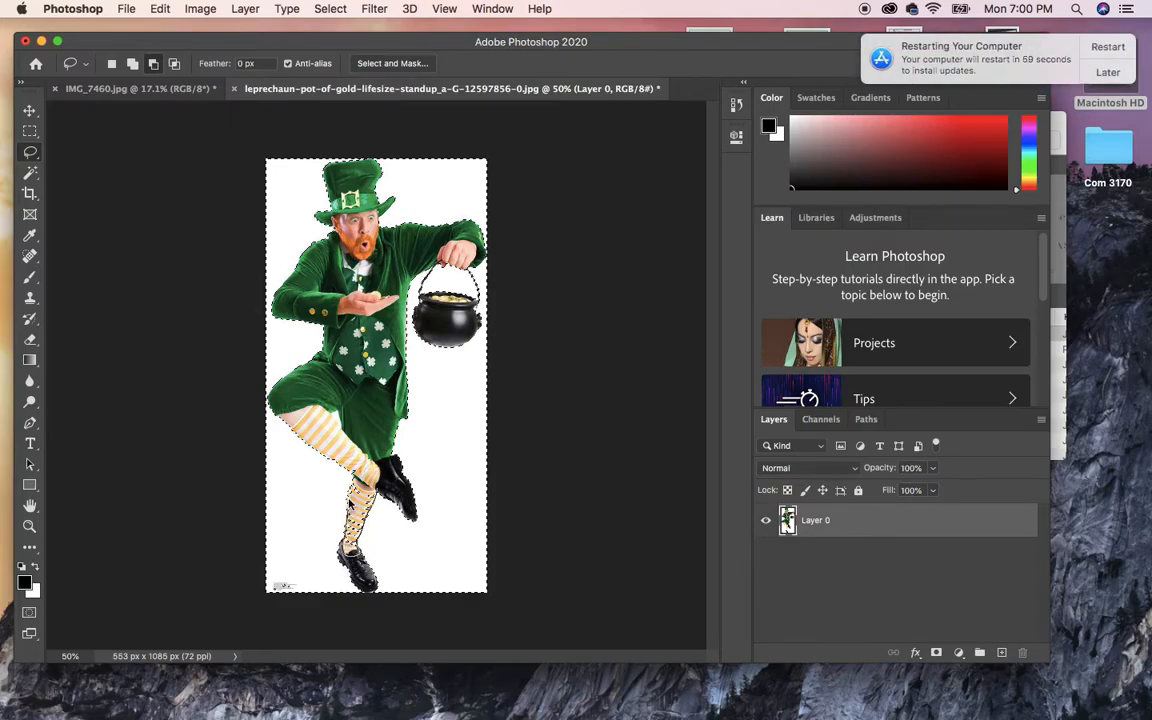
pyautogui.moveTo(357, 475); pyautogui.dragTo(360, 473)
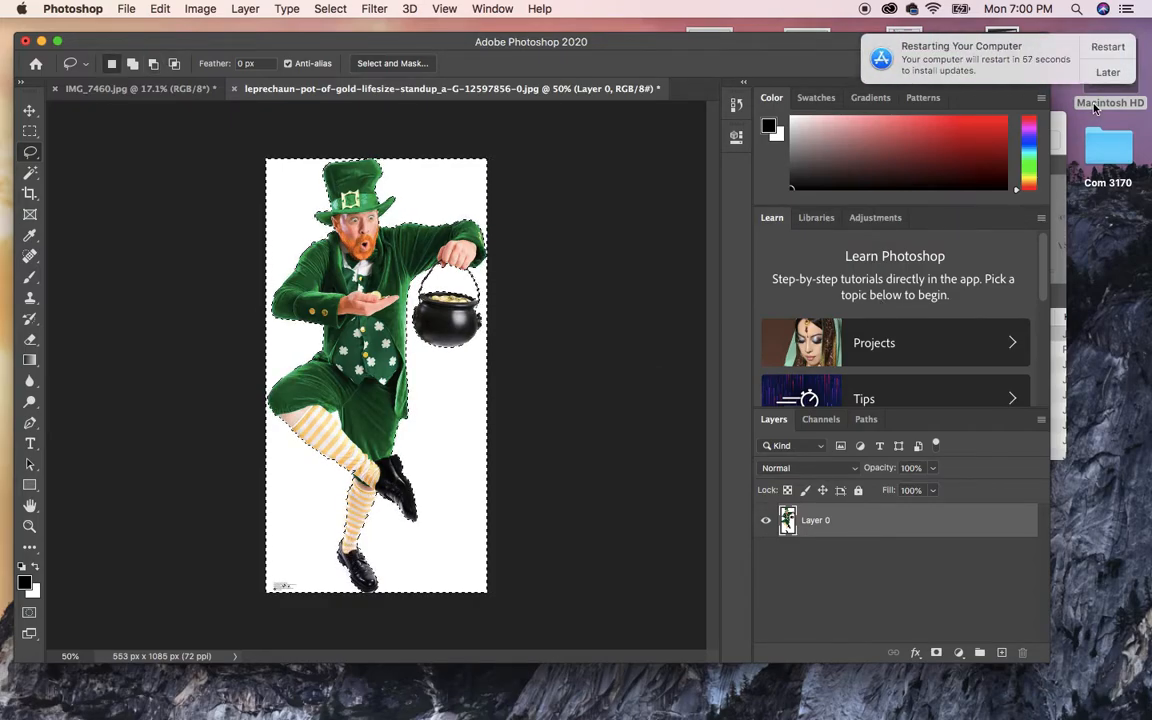
# Postpone the system update until tonight and add the bottom-left small print to the selection.
pyautogui.click(1107, 71)
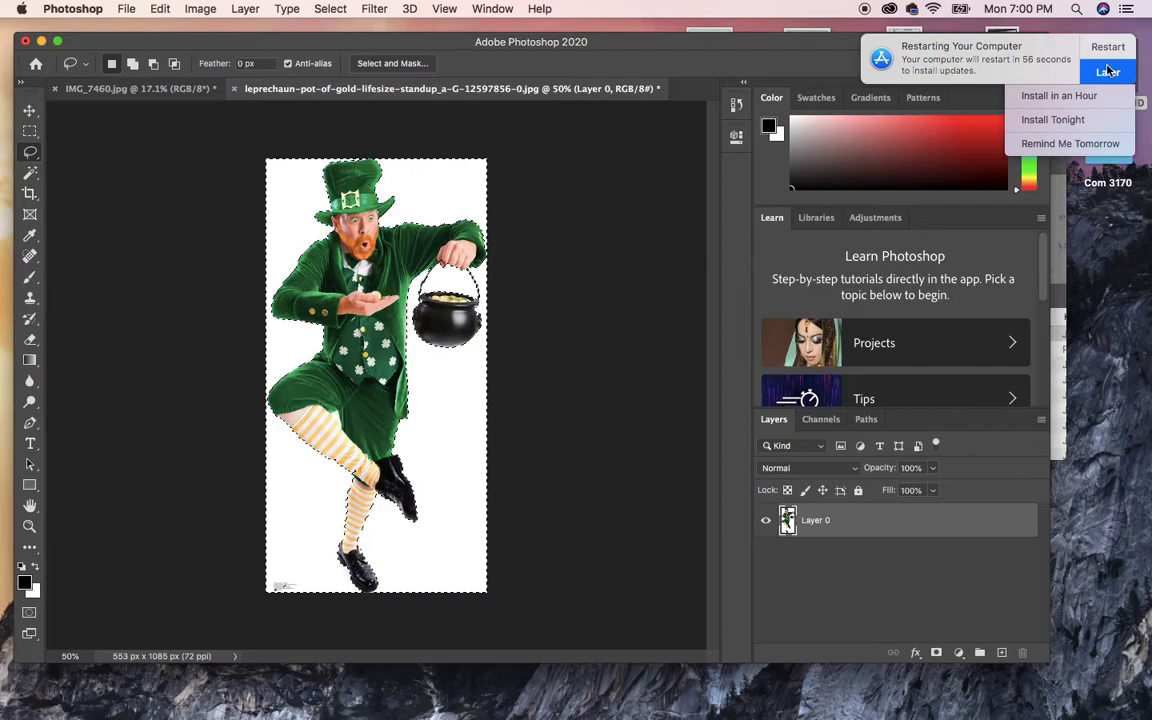
pyautogui.click(1035, 120)
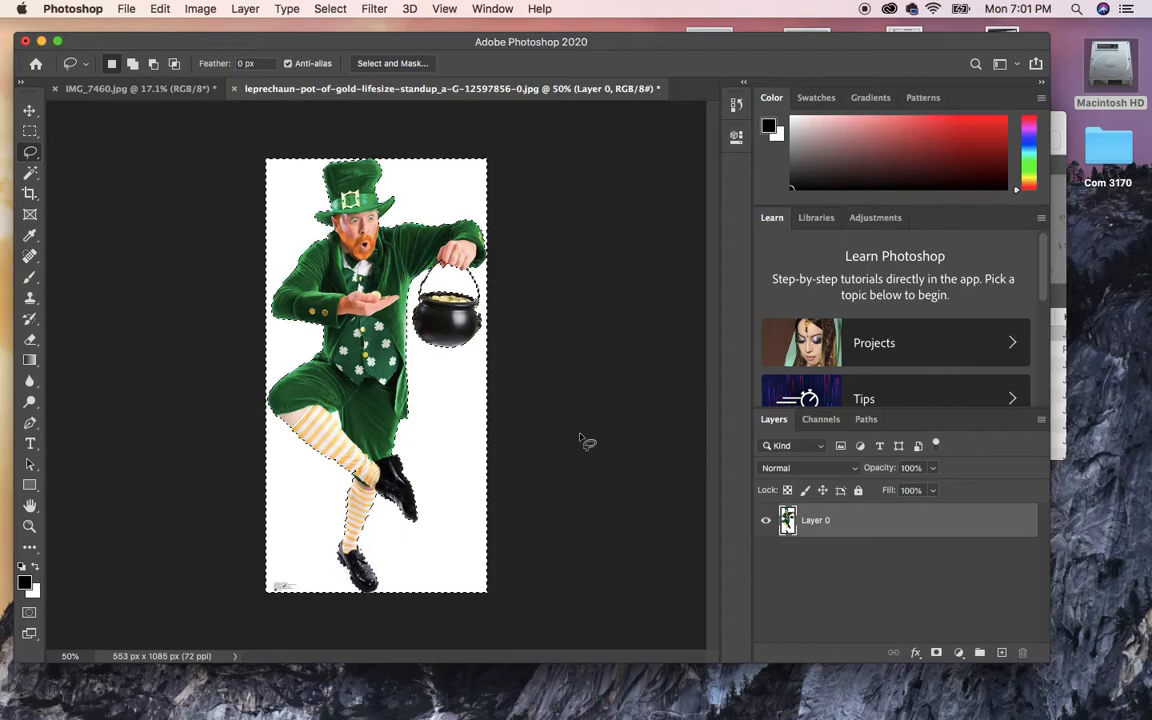
pyautogui.press('shift')
pyautogui.moveTo(305, 577); pyautogui.dragTo(252, 615)
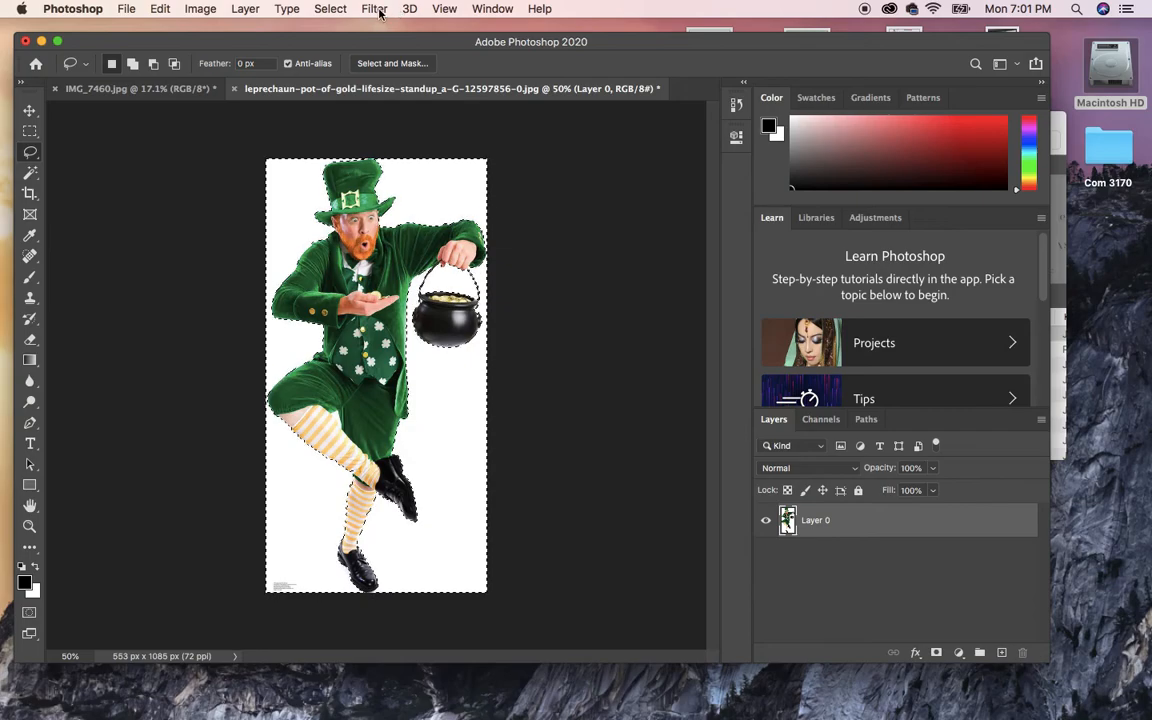
# Invert the selection and add a layer mask to hide Layer 0's white background.
pyautogui.click(329, 9)
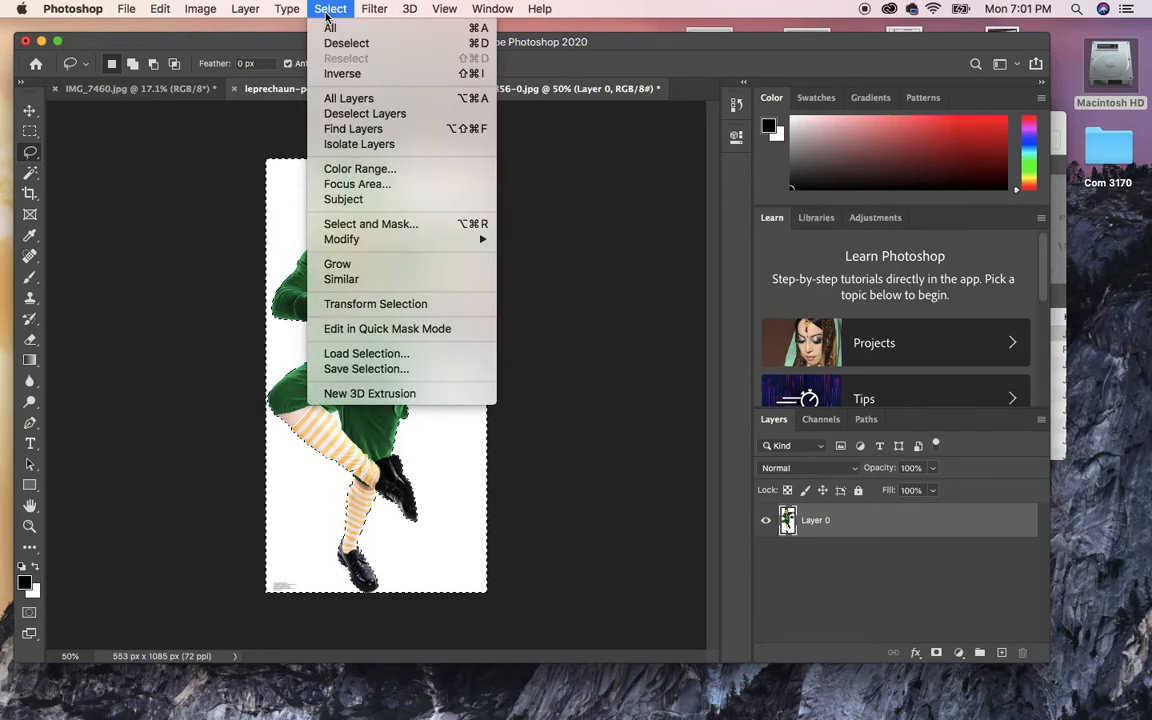
pyautogui.click(338, 73)
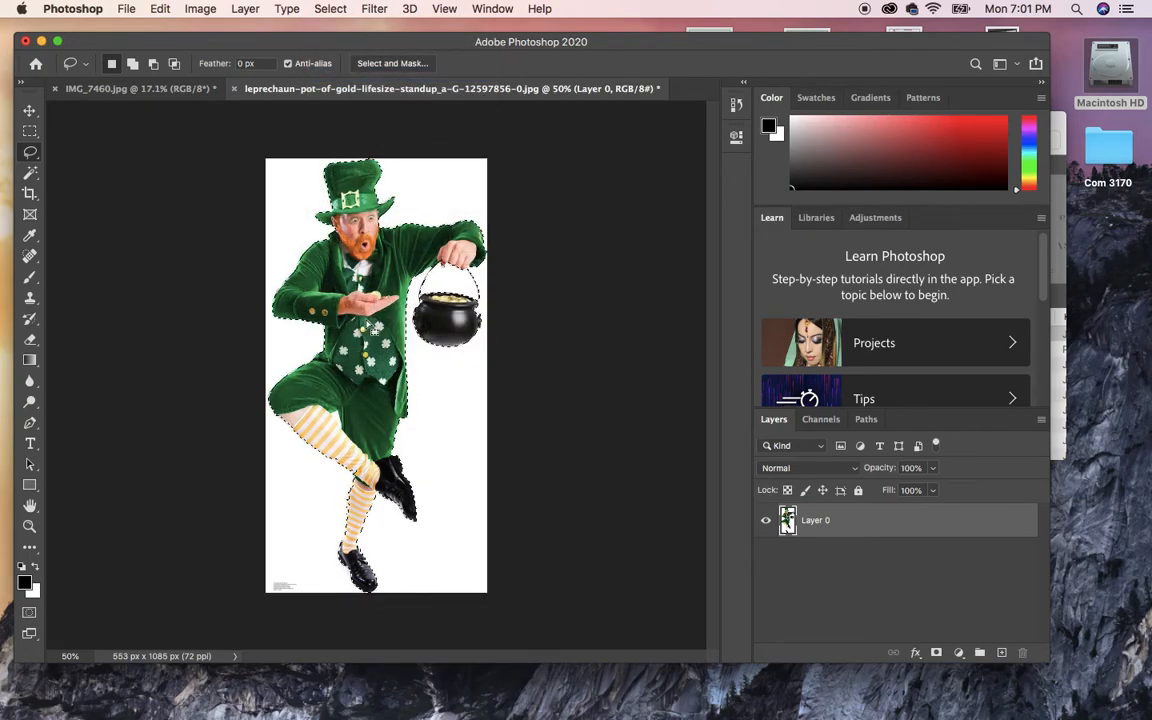
pyautogui.click(936, 652)
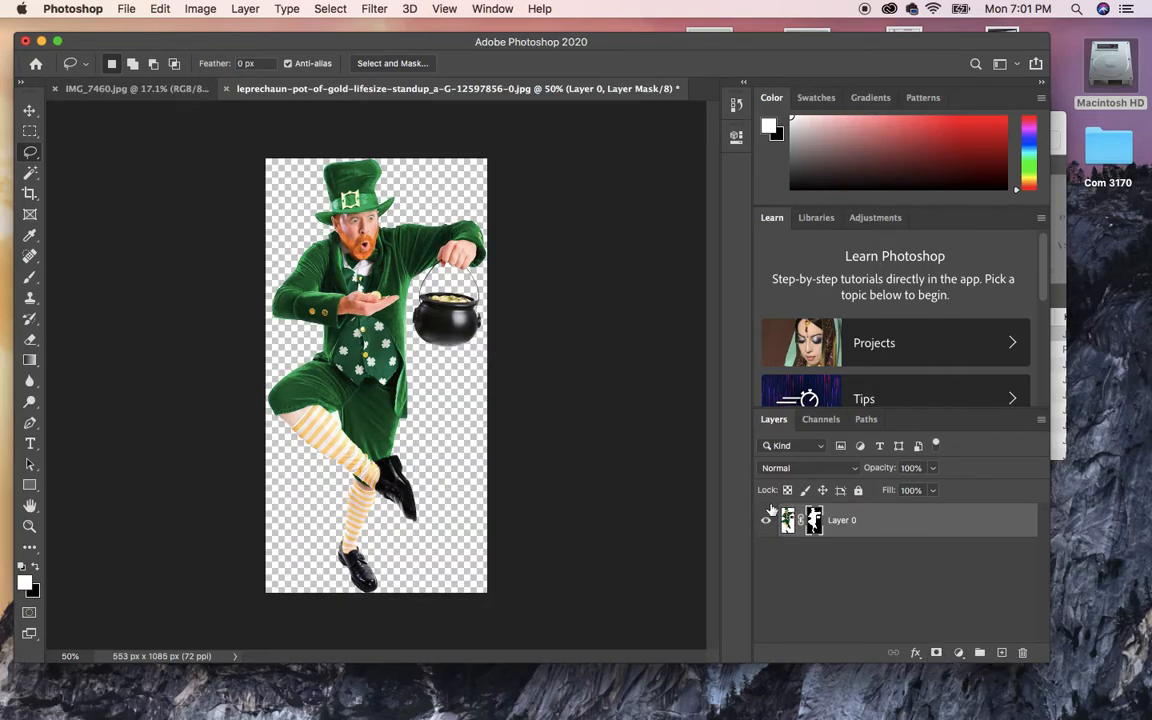
# Duplicate Layer 0 into the IMG_7460.jpg hallway photo.
pyautogui.rightClick(856, 525)
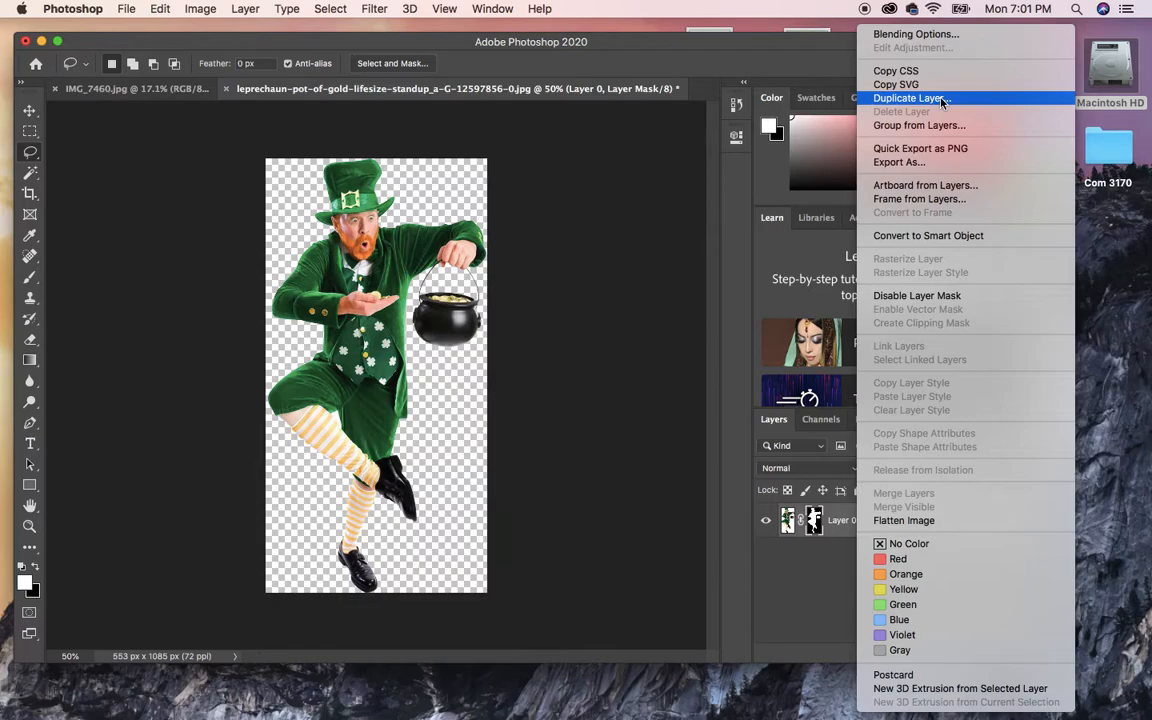
pyautogui.click(661, 334)
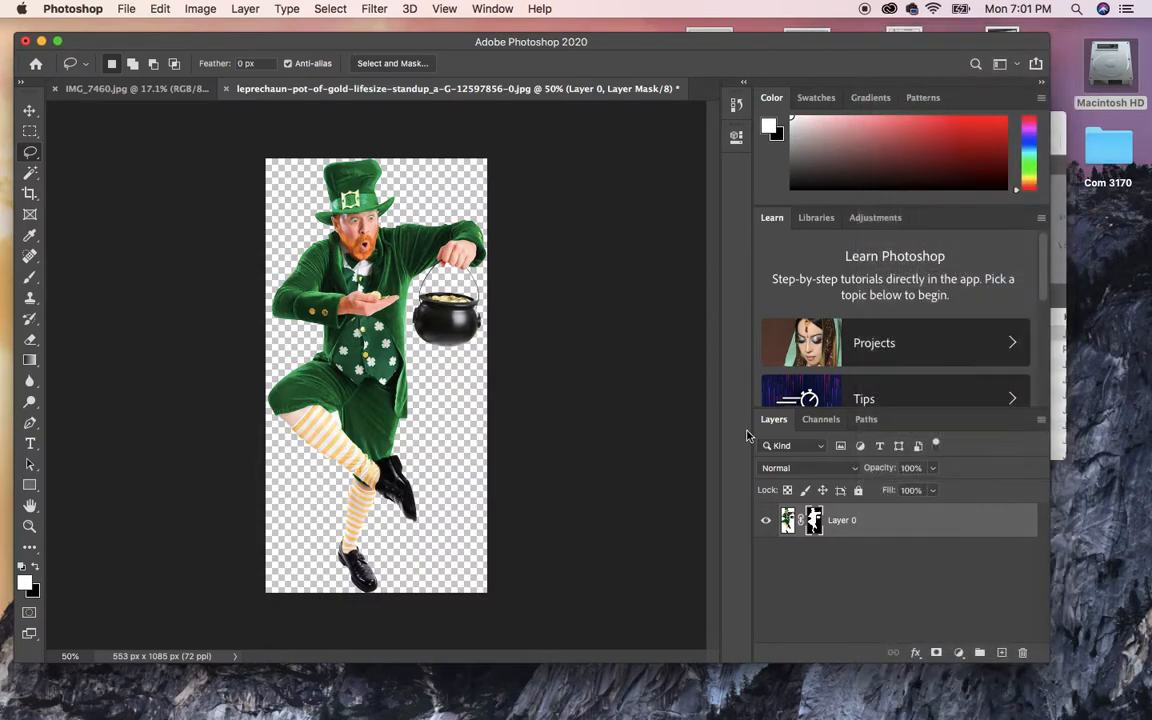
pyautogui.rightClick(871, 528)
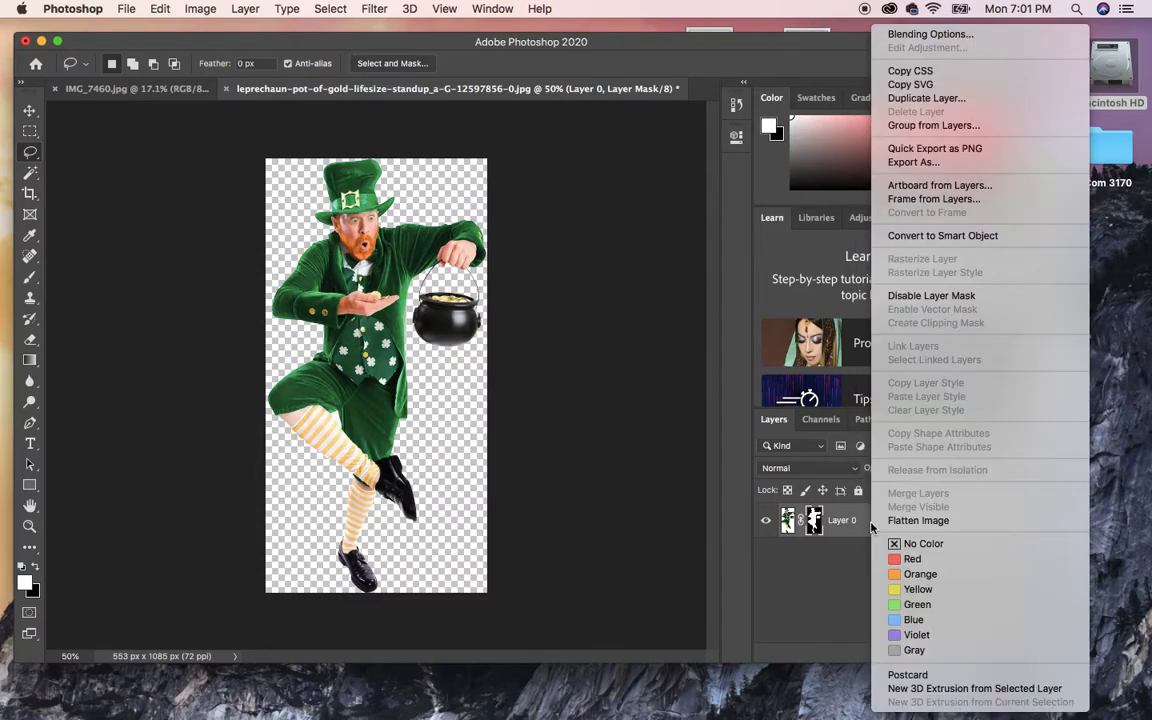
pyautogui.click(935, 105)
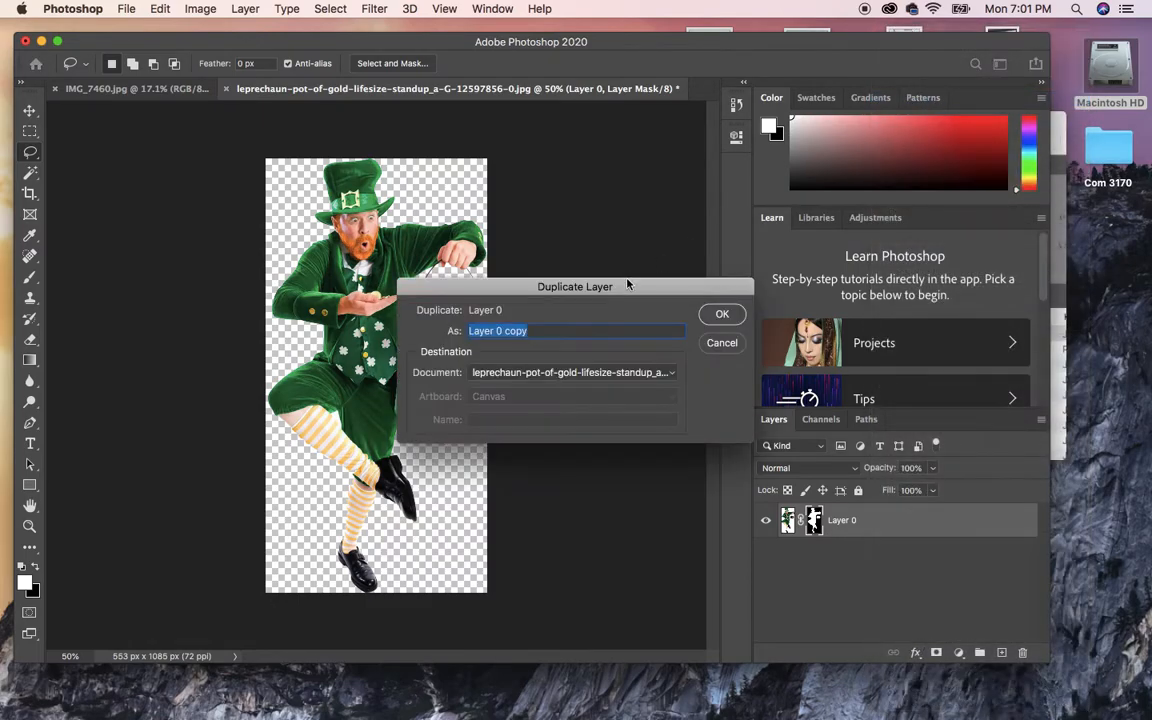
pyautogui.click(591, 372)
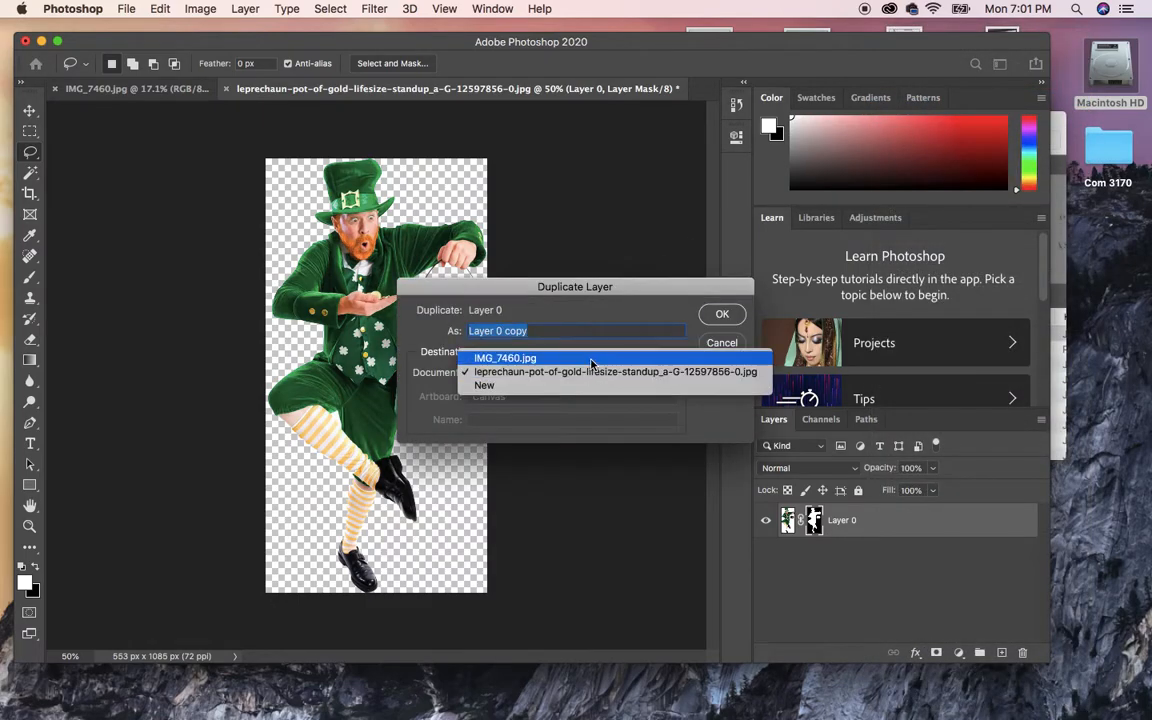
pyautogui.click(500, 358)
pyautogui.click(720, 315)
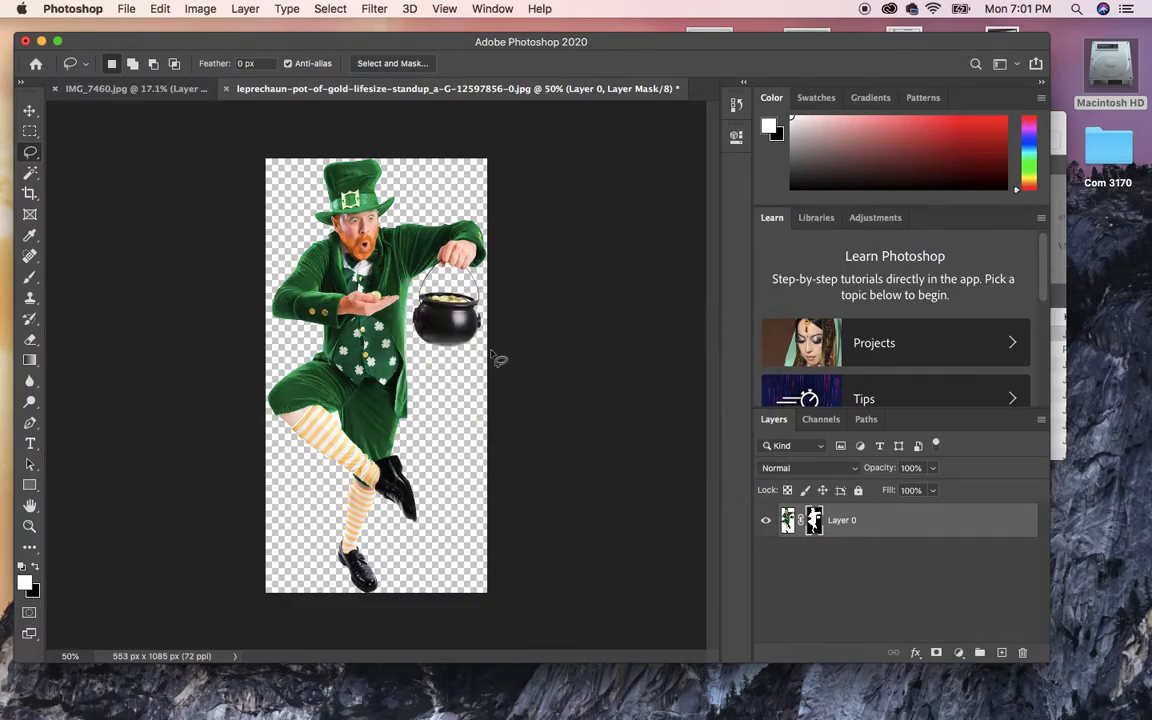
# Float the leprechaun document in its own window and move it aside.
pyautogui.moveTo(333, 88); pyautogui.dragTo(757, 258)
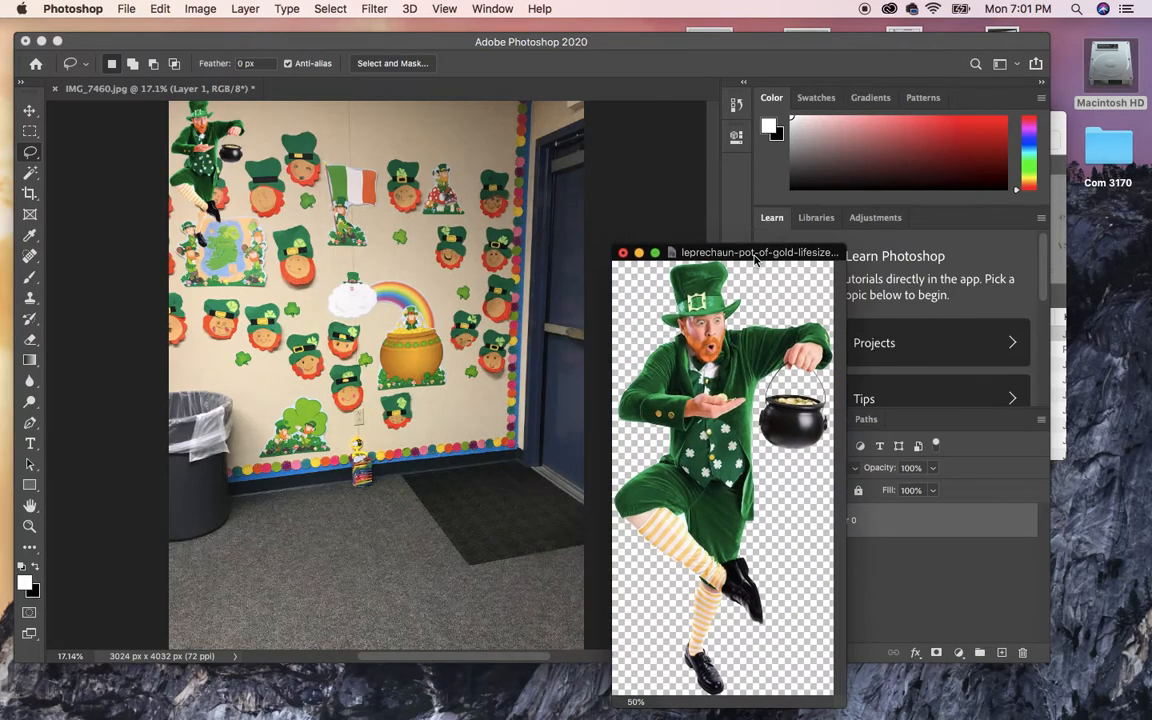
pyautogui.click(30, 110)
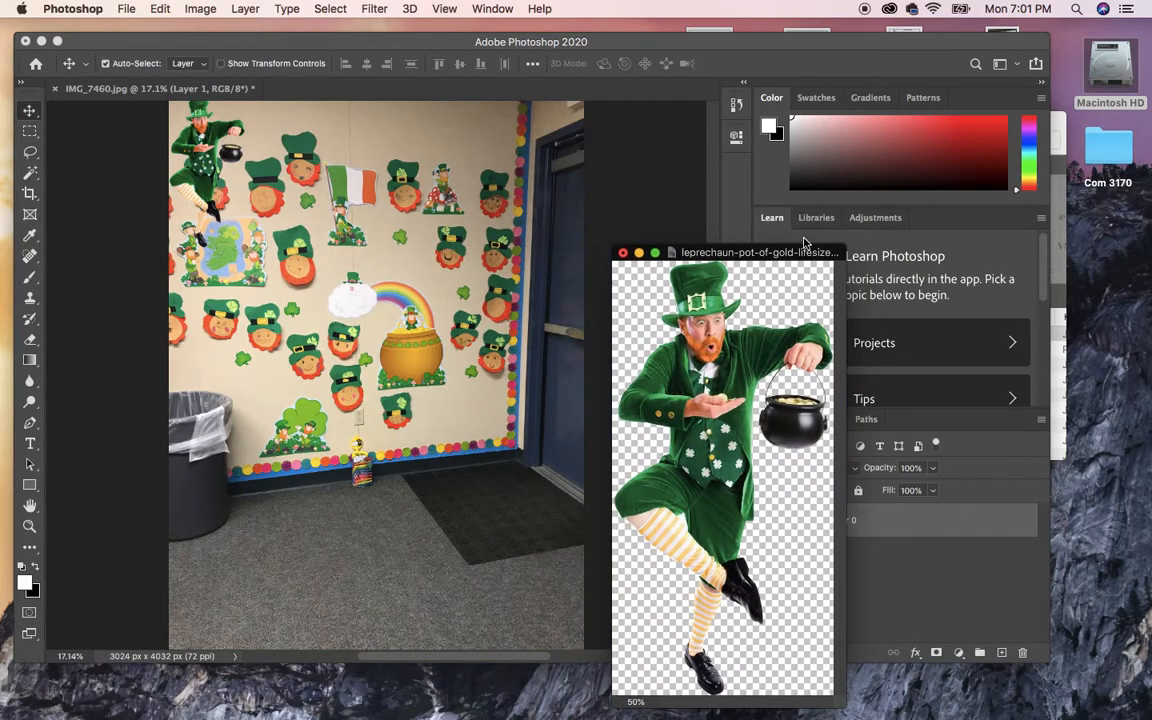
pyautogui.moveTo(790, 253); pyautogui.dragTo(654, 301)
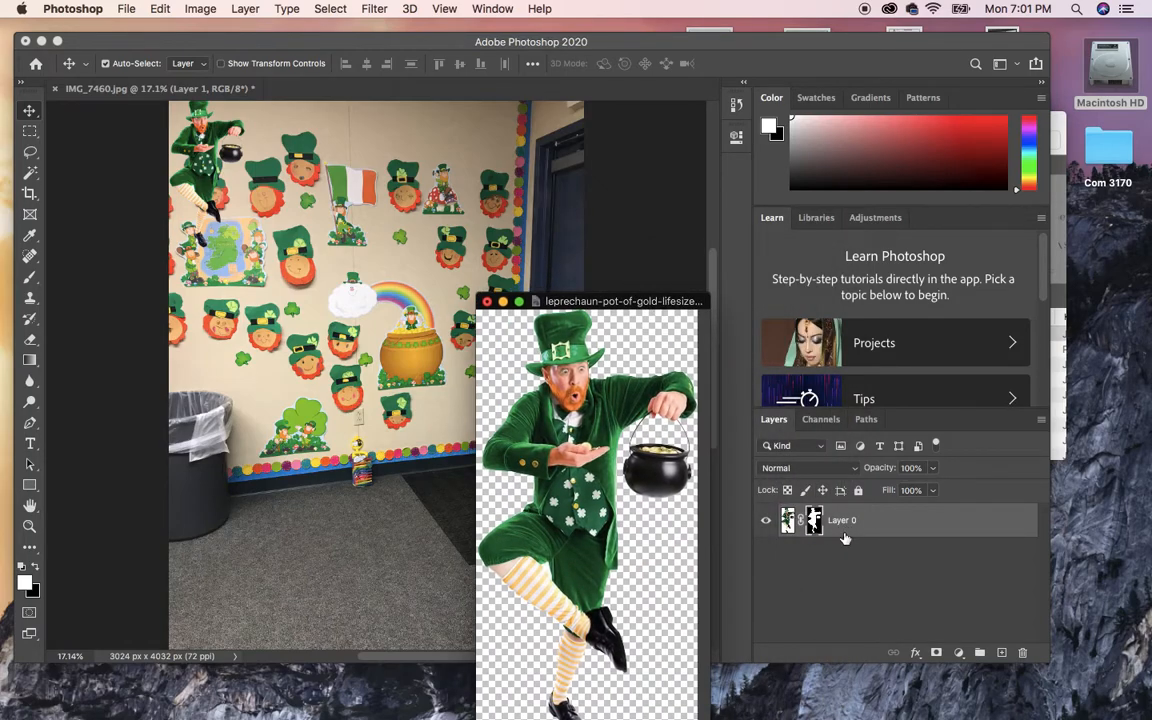
# Drag a new leprechaun copy into the bulletin-board photo, hide Layer 1, and move it left.
pyautogui.moveTo(847, 533); pyautogui.dragTo(495, 228)
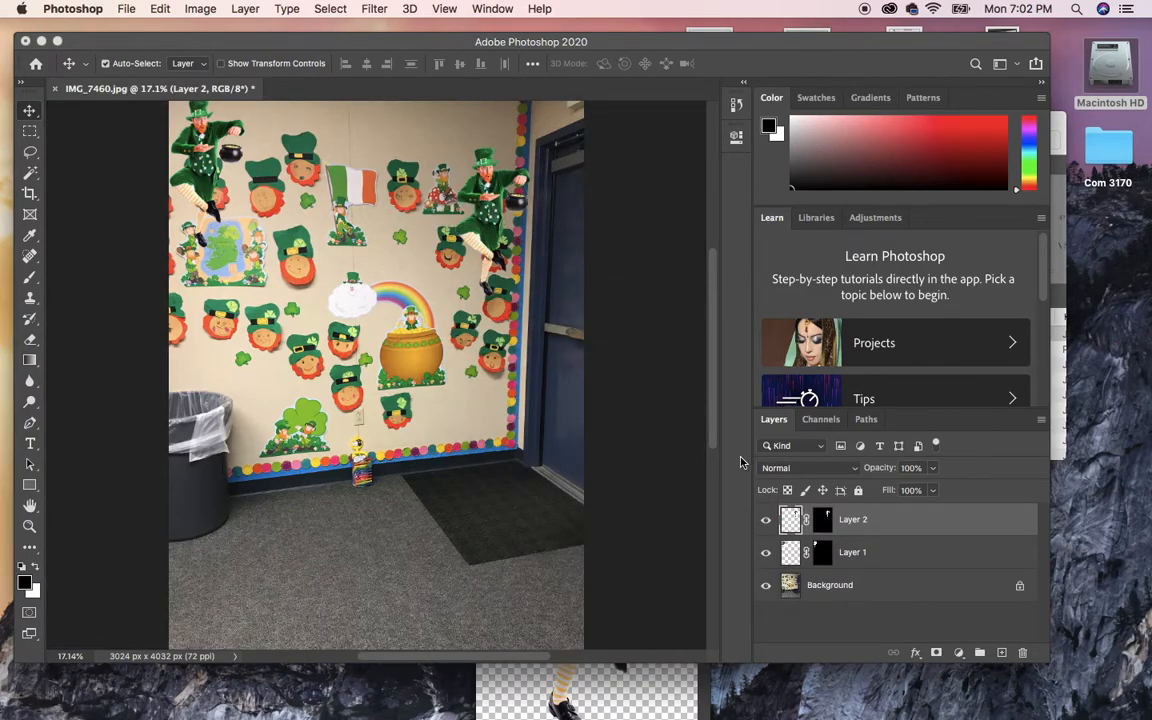
pyautogui.click(765, 555)
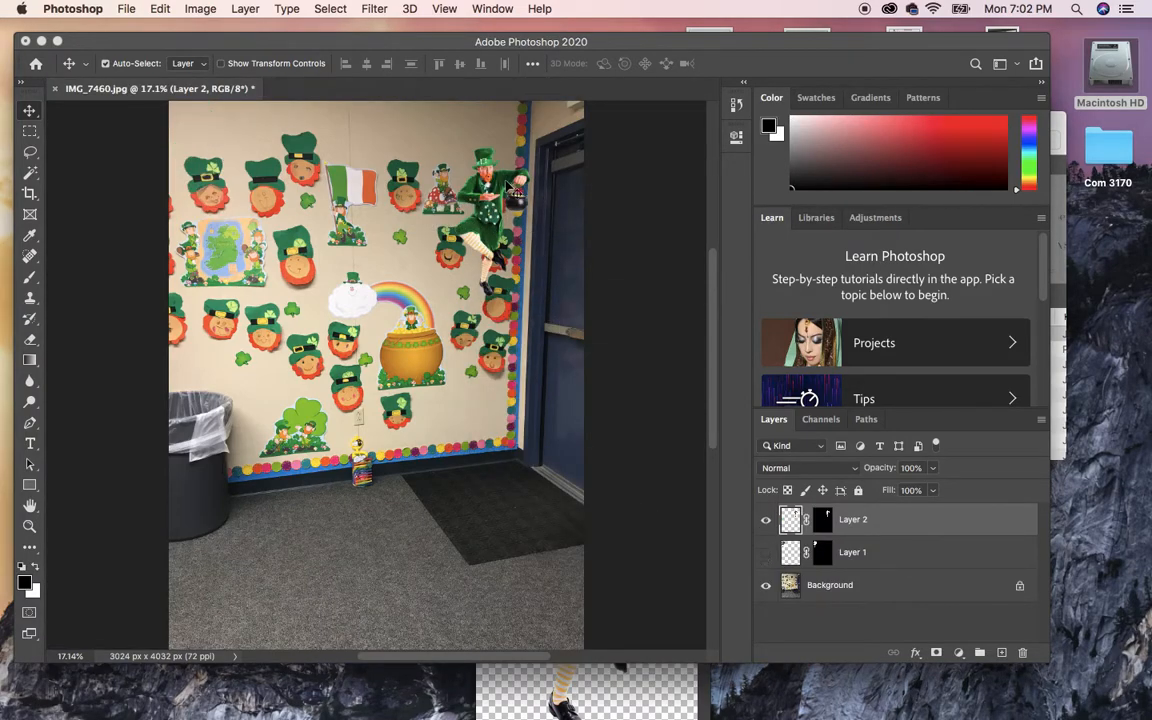
pyautogui.moveTo(490, 200); pyautogui.dragTo(322, 352)
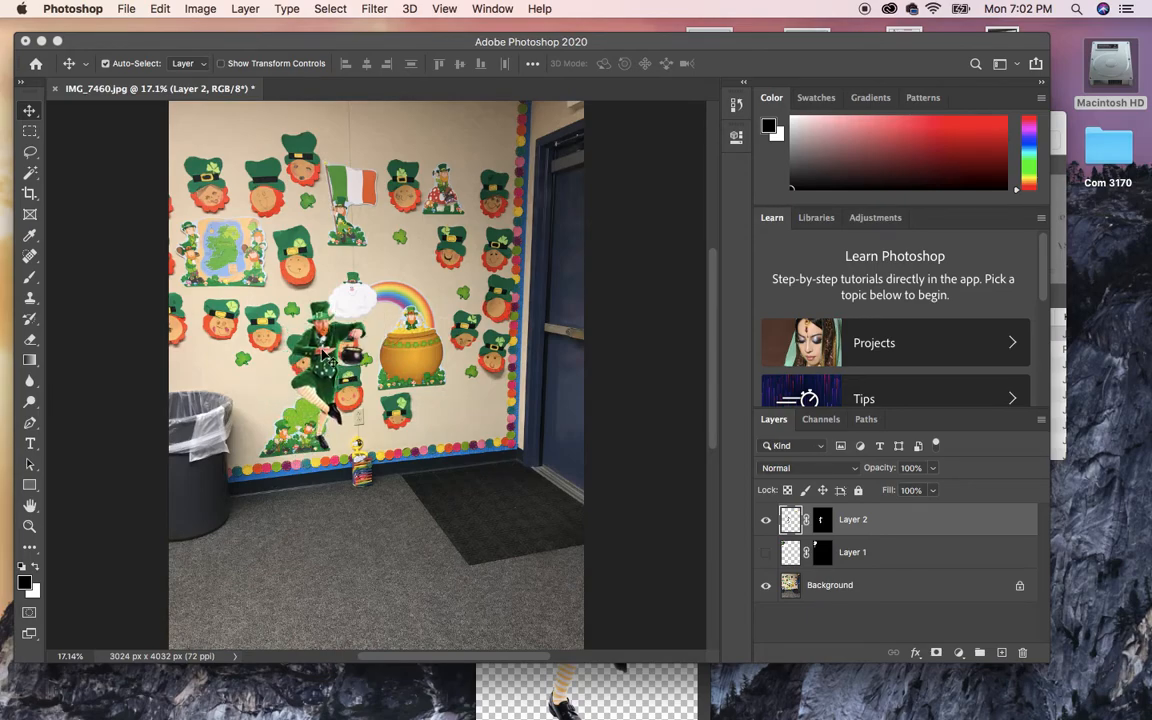
# Scale the new leprechaun to about 42% and place it above the rainbow-striped box.
pyautogui.press('super+t')
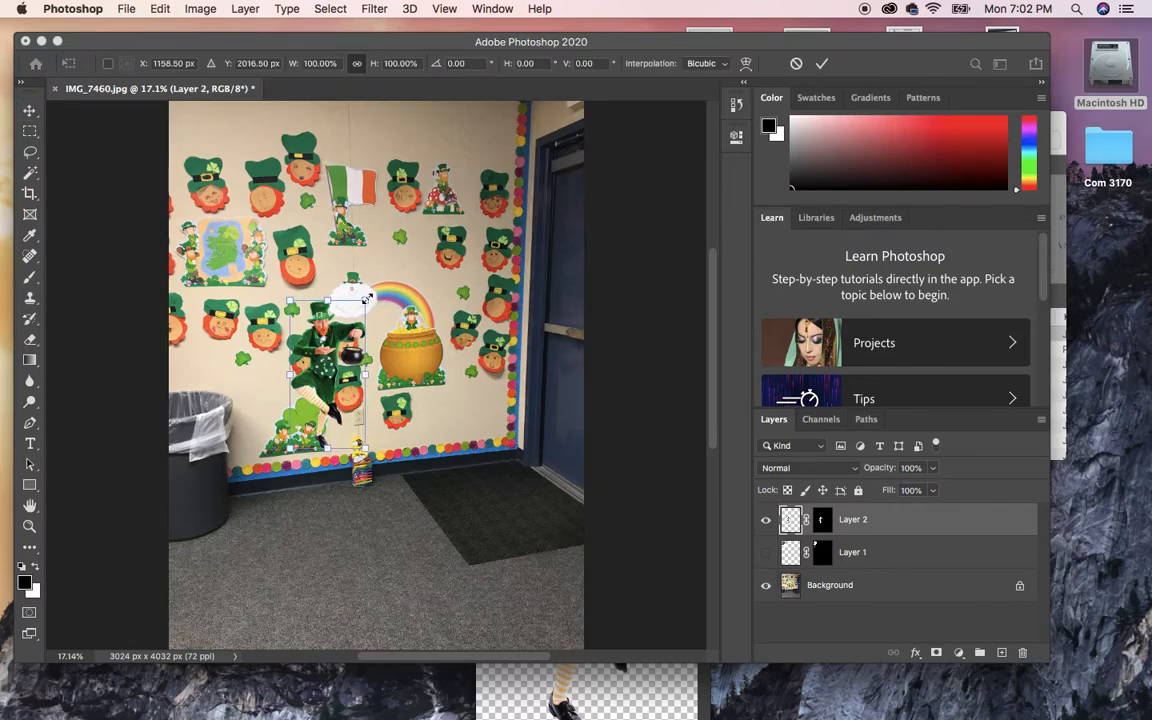
pyautogui.moveTo(367, 299); pyautogui.dragTo(314, 379)
pyautogui.moveTo(306, 424); pyautogui.dragTo(340, 435)
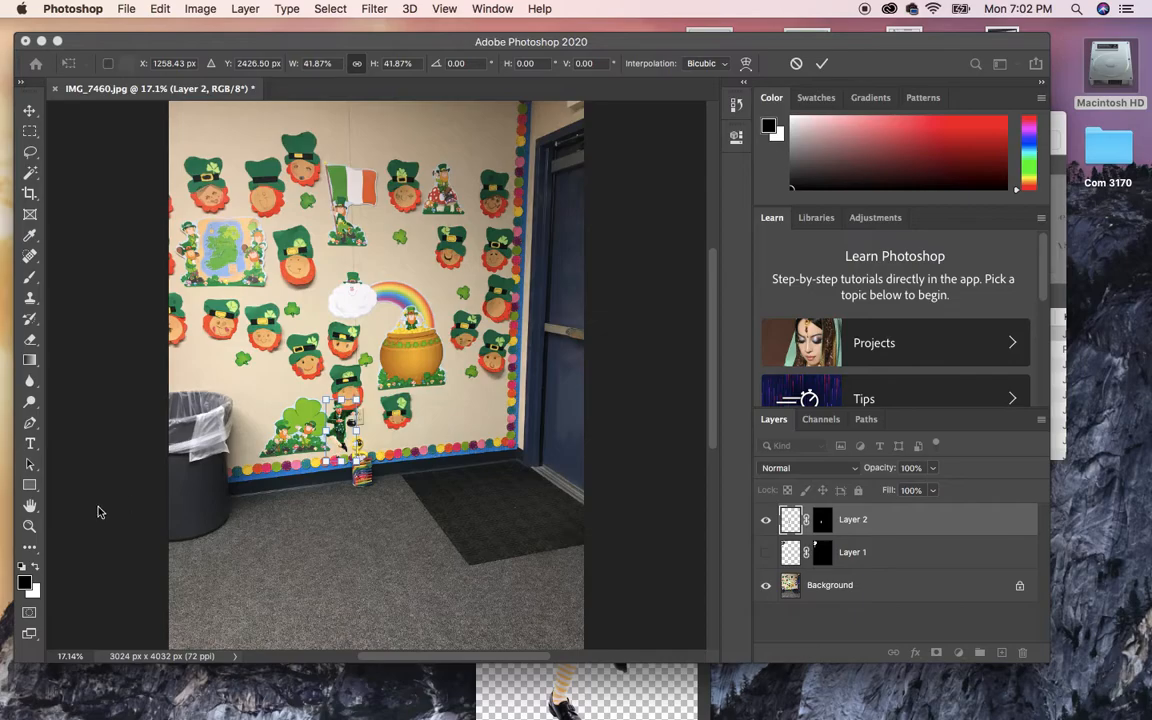
pyautogui.press('Return')
# Zoom in on the rainbow box area and pan up to the wall above the leprechaun.
pyautogui.press('z')
pyautogui.moveTo(380, 497); pyautogui.dragTo(455, 540)
pyautogui.moveTo(386, 458); pyautogui.dragTo(409, 471)
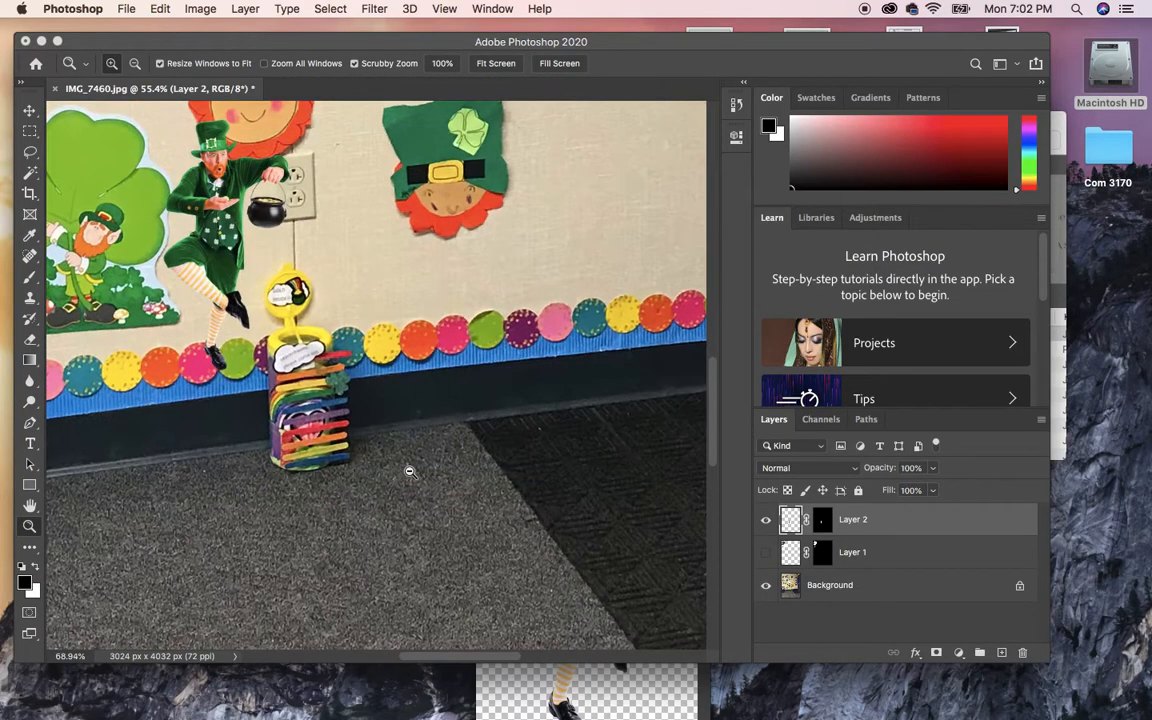
pyautogui.press('h')
pyautogui.moveTo(152, 436); pyautogui.dragTo(252, 566)
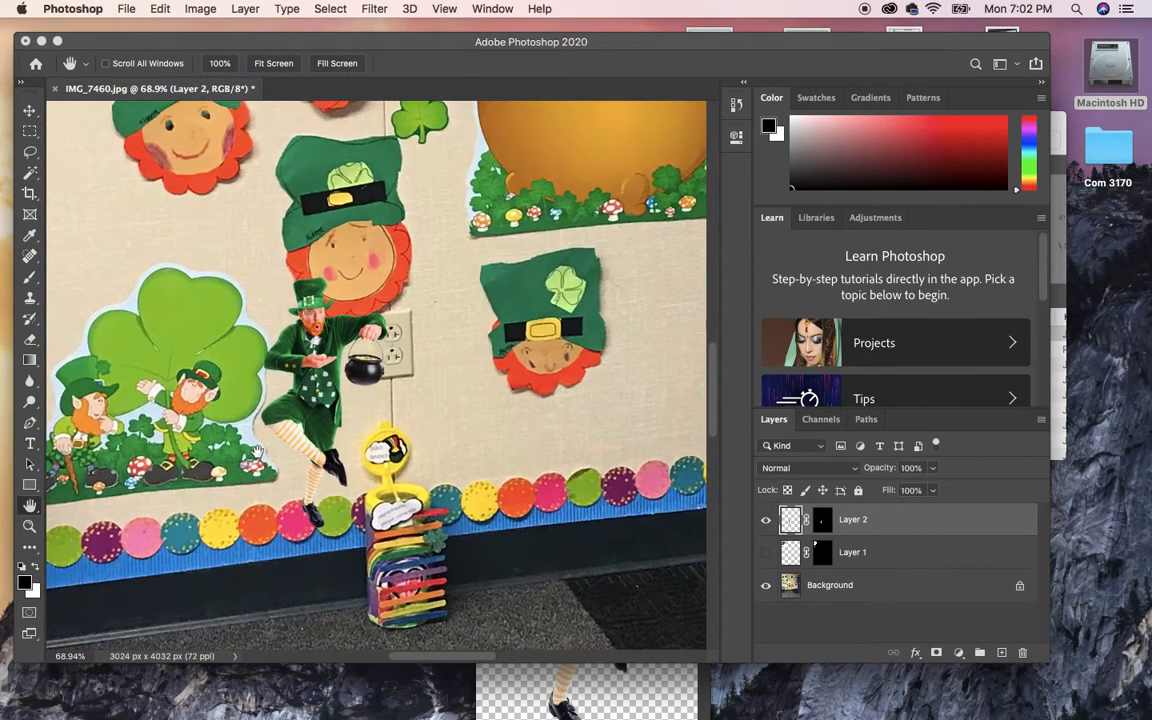
# Move the leprechaun right onto the paper leprechaun face, undoing an 8° tilt to keep it upright.
pyautogui.click(29, 106)
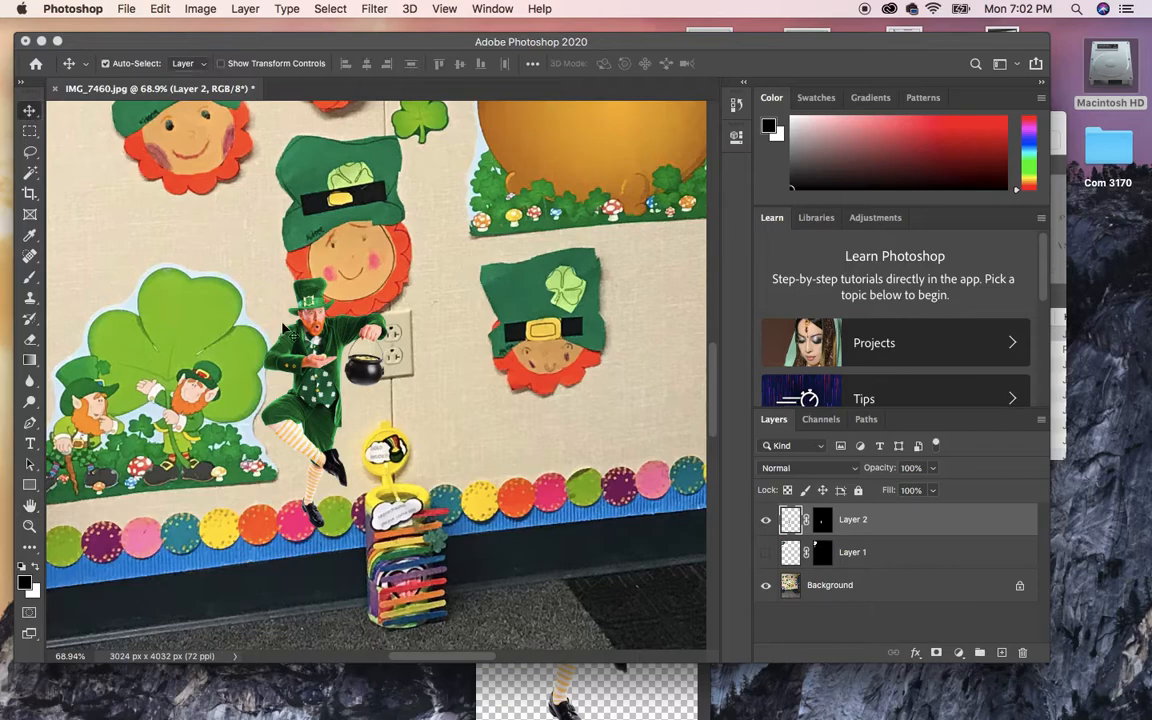
pyautogui.moveTo(322, 383); pyautogui.dragTo(461, 361)
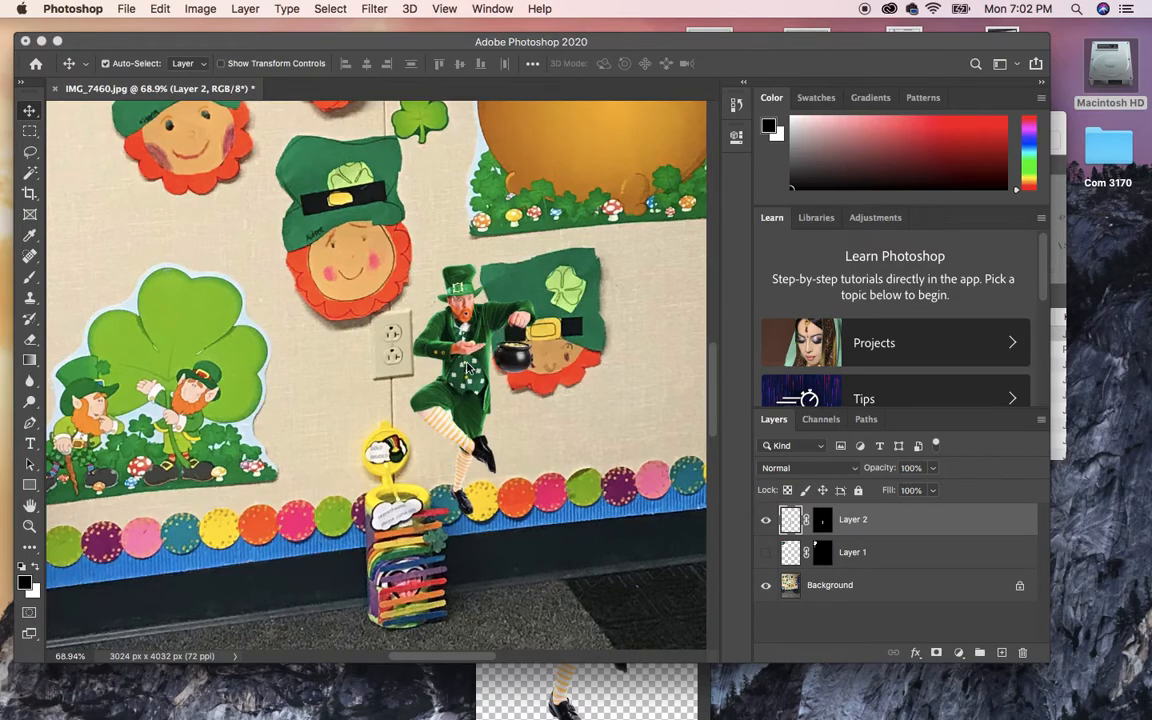
pyautogui.press('super+t')
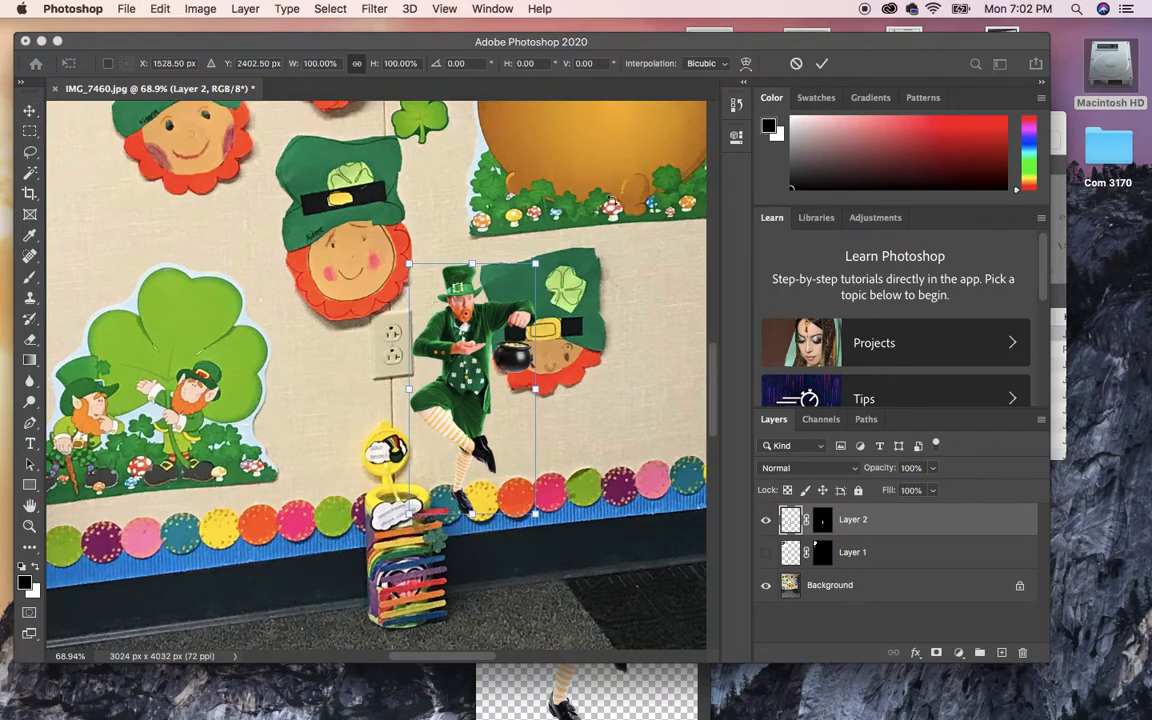
pyautogui.moveTo(566, 244); pyautogui.dragTo(574, 273)
pyautogui.press('super+z')
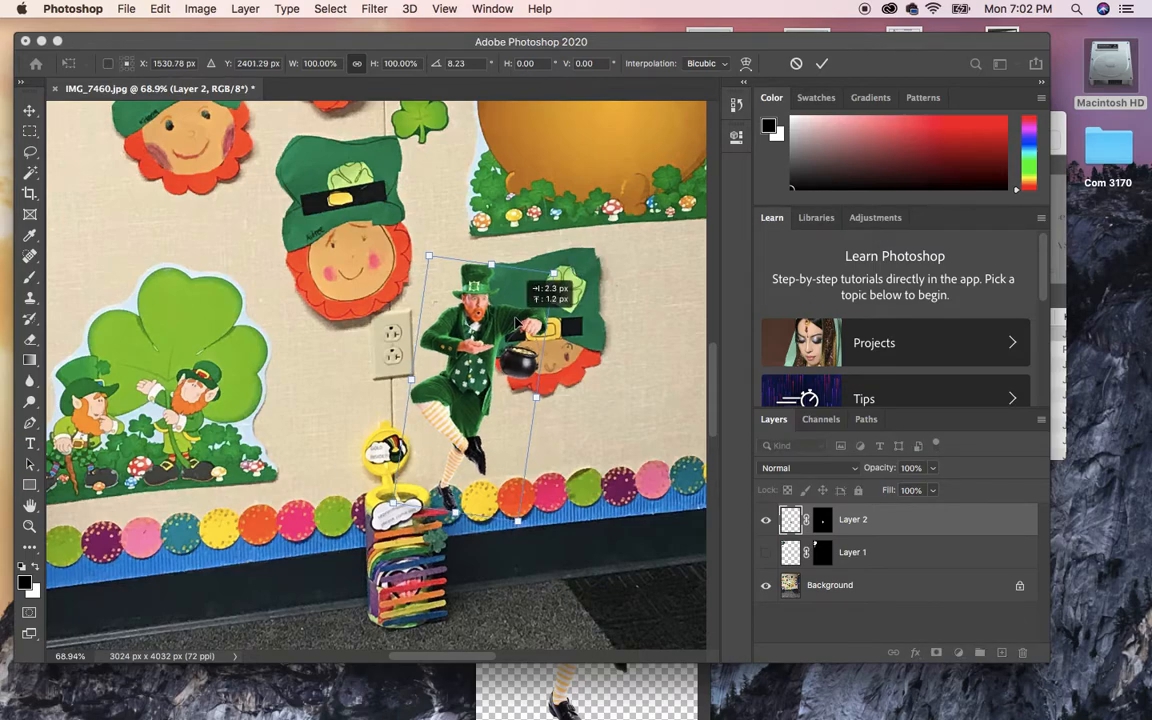
pyautogui.press('Return')
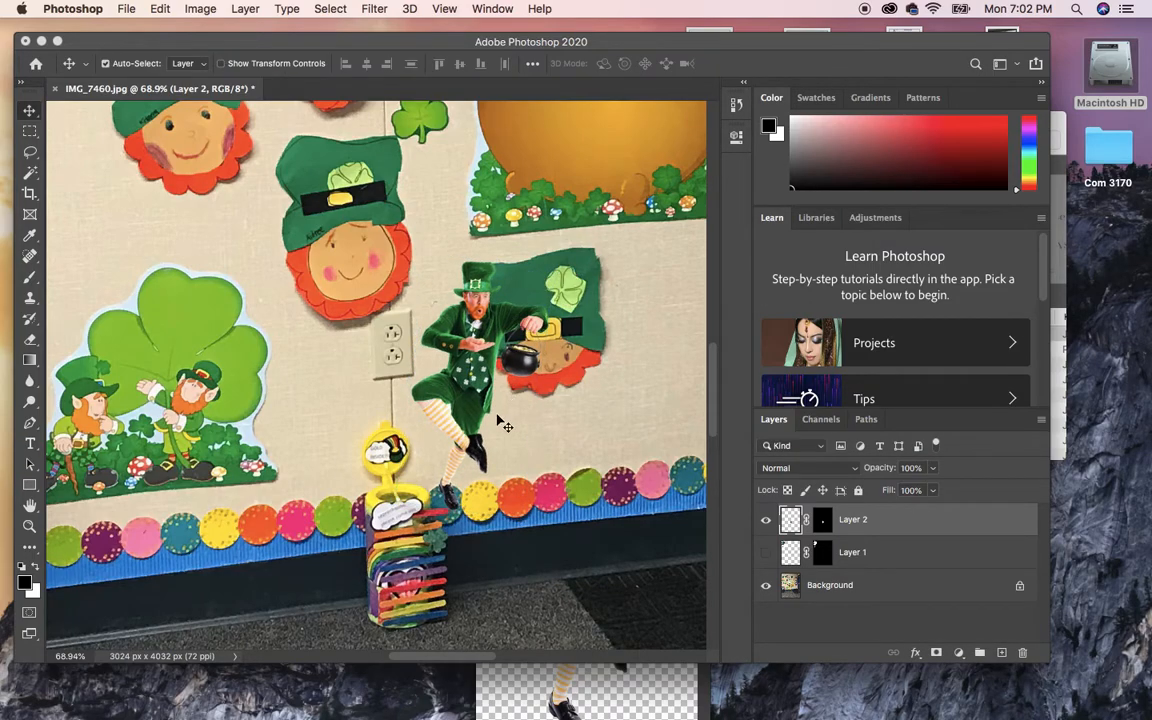
# Zoom in closely on the leprechaun's feet.
pyautogui.click(30, 526)
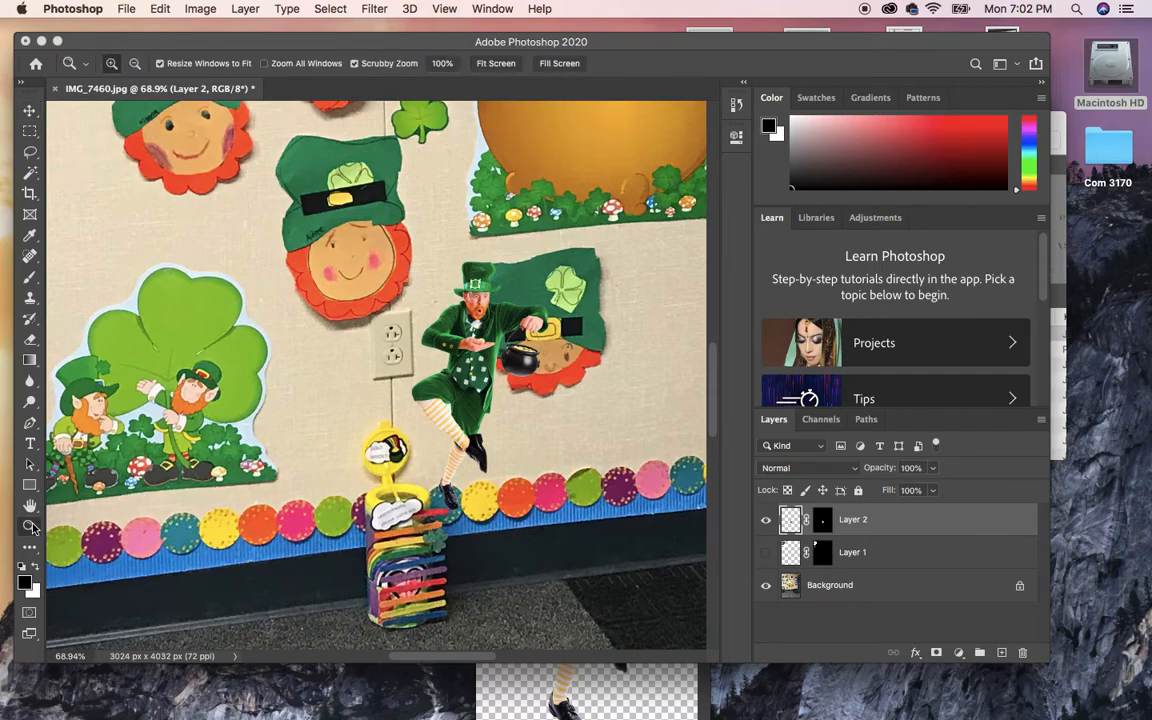
pyautogui.scroll(-5, 366, 480)
pyautogui.moveTo(366, 480); pyautogui.dragTo(470, 511)
# Pan to the leprechaun's face and open Layer 2's mask in Select and Mask.
pyautogui.moveTo(566, 365); pyautogui.dragTo(383, 572)
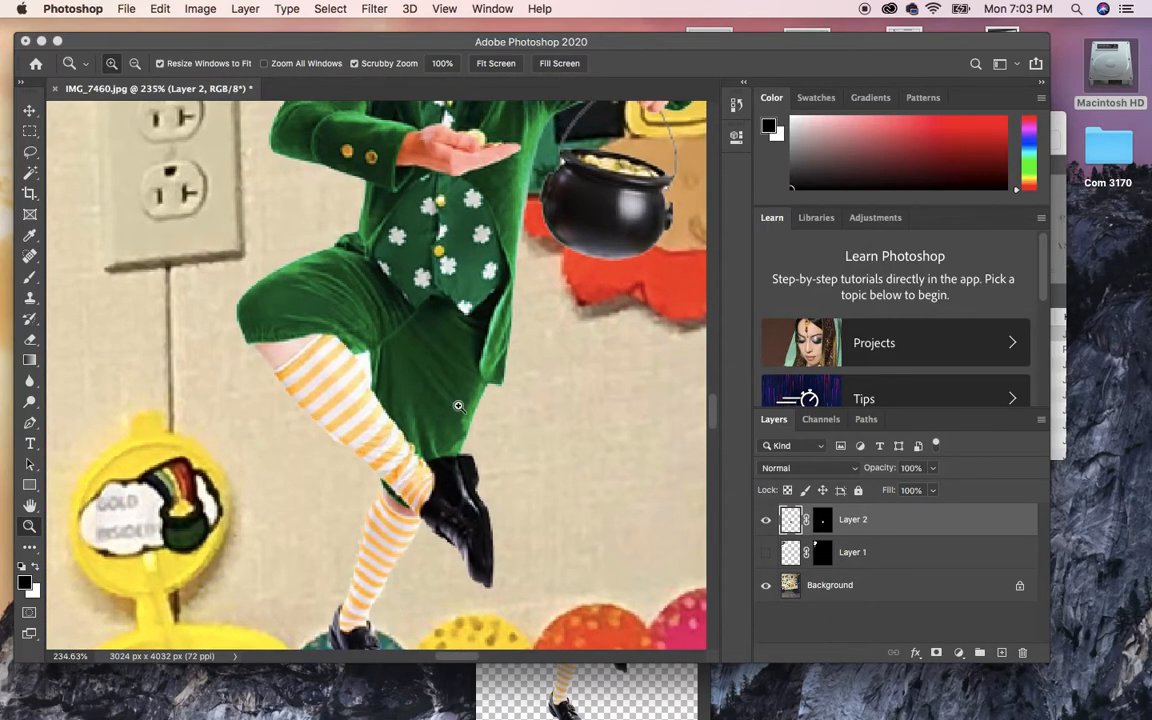
pyautogui.moveTo(458, 406); pyautogui.dragTo(442, 516)
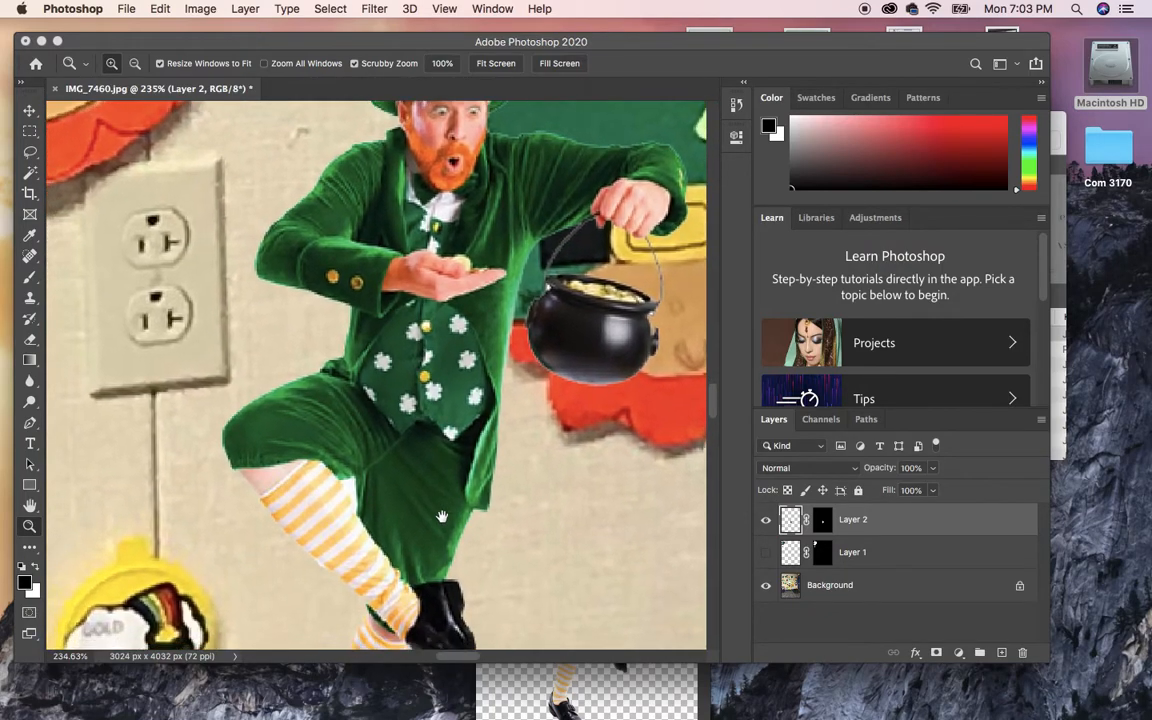
pyautogui.doubleClick(821, 521)
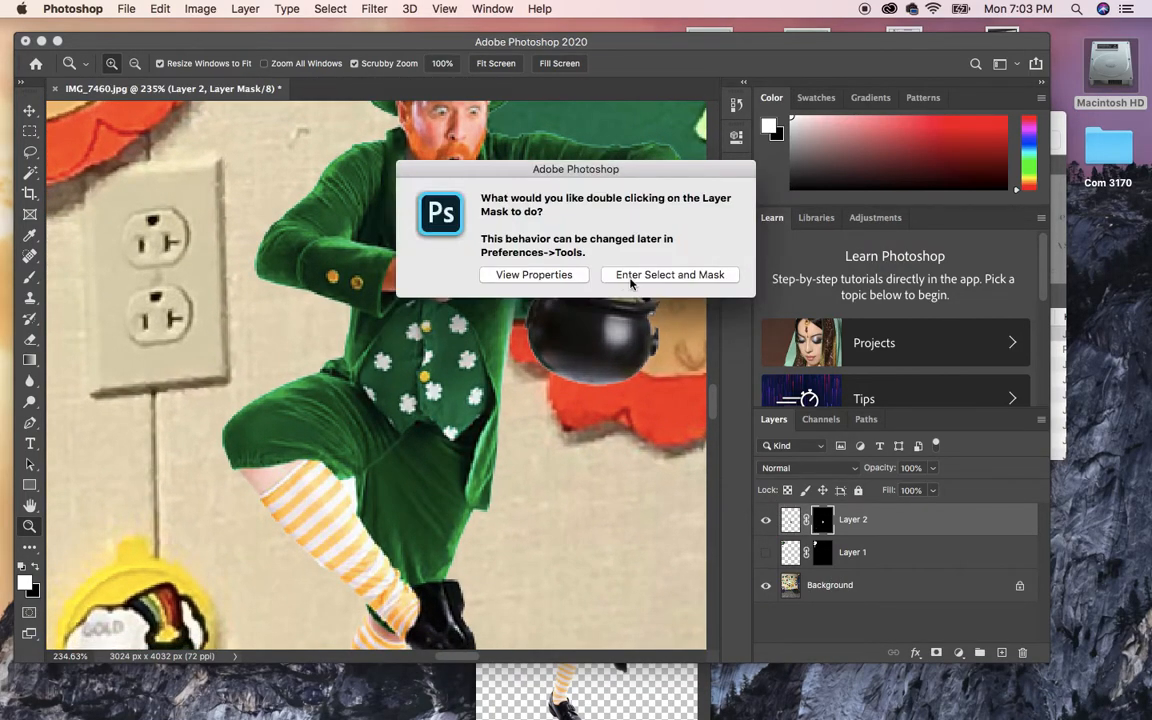
pyautogui.click(630, 278)
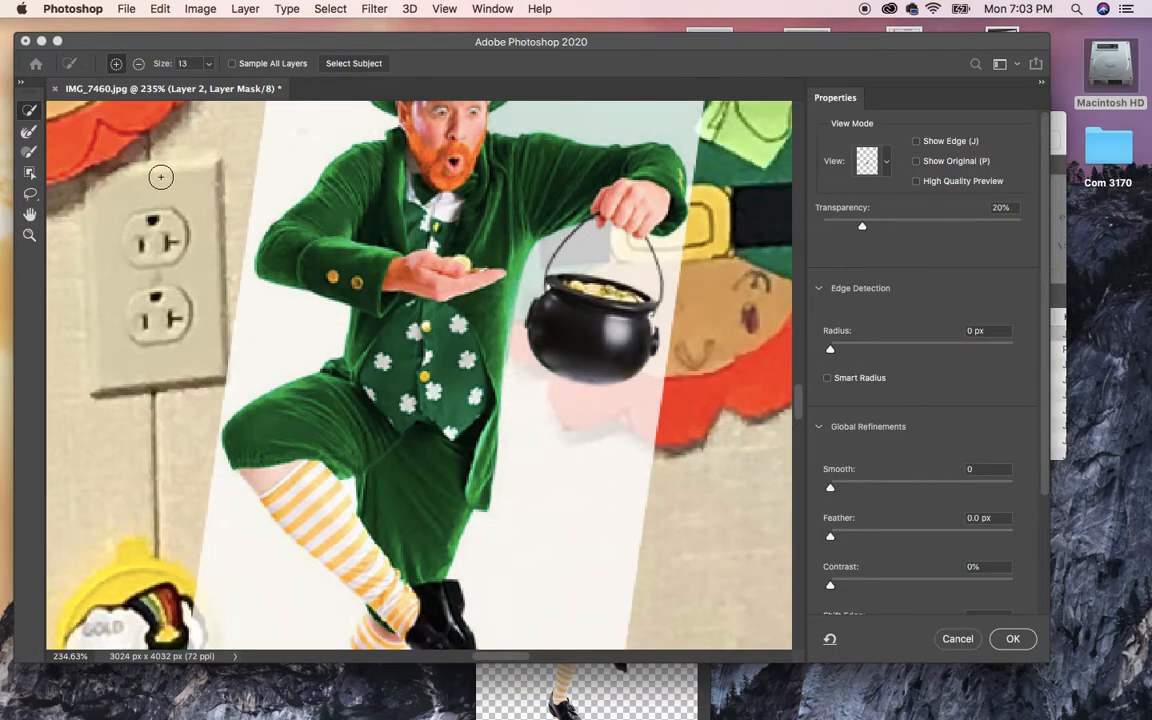
# Pick the Refine Edge Brush, toggle Show Edge and Show Original, and set View to Overlay.
pyautogui.click(30, 133)
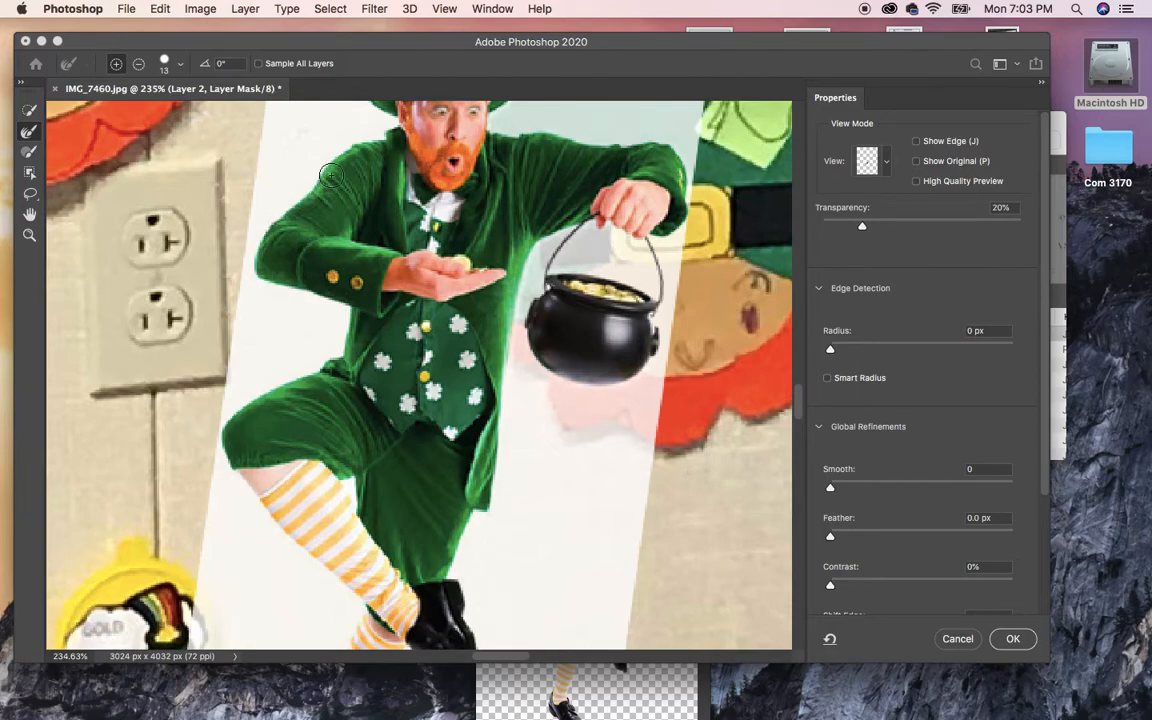
pyautogui.click(916, 142)
pyautogui.click(916, 145)
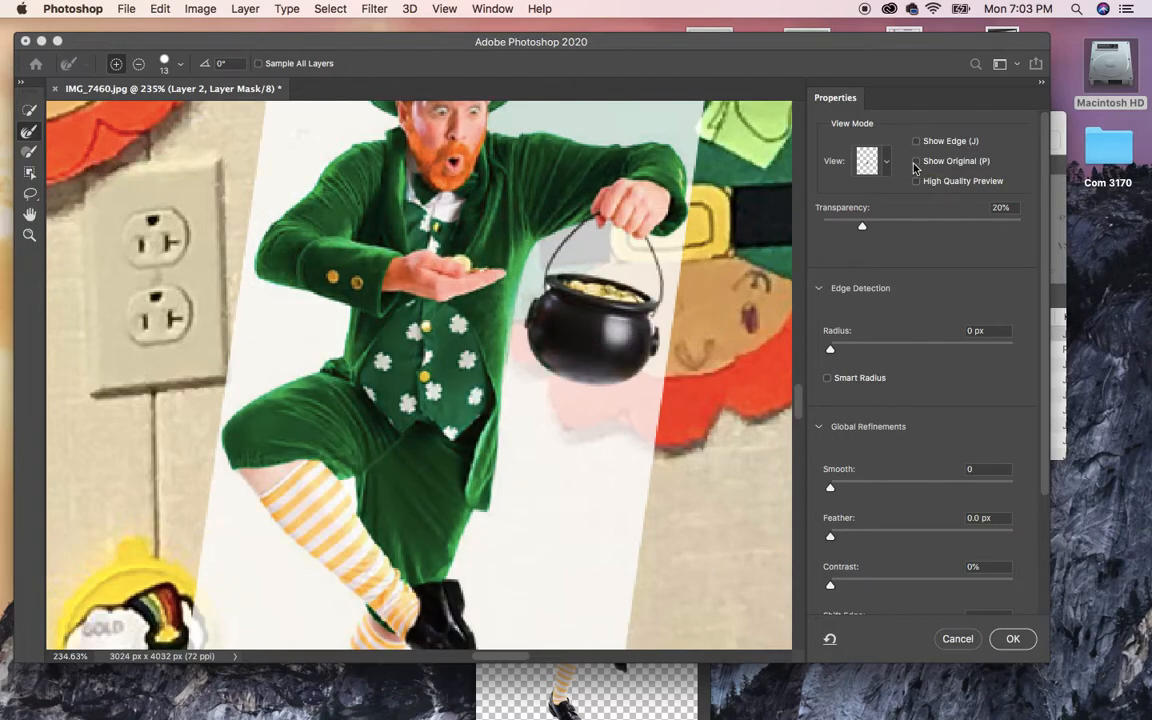
pyautogui.click(917, 162)
pyautogui.click(917, 162)
pyautogui.click(867, 161)
pyautogui.click(845, 263)
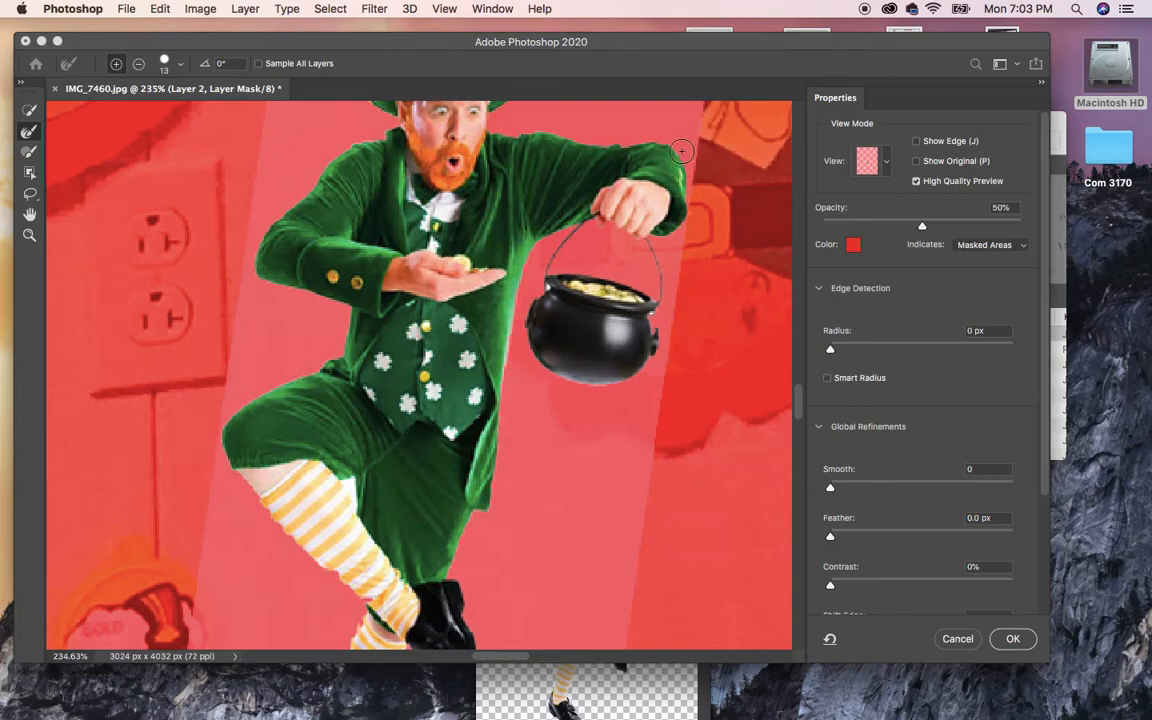
# Inspect the mask edges under the red overlay, then accept the mask with OK.
pyautogui.scroll(5, 492, 263)
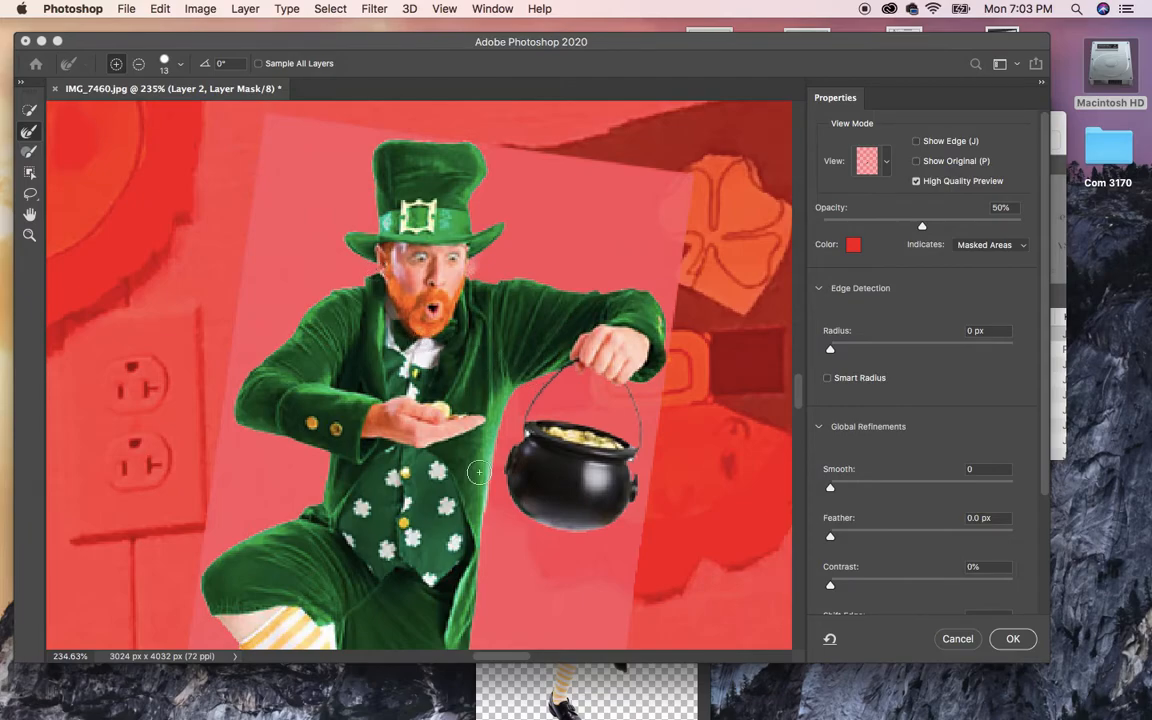
pyautogui.scroll(-3, 473, 410)
pyautogui.scroll(-1, 473, 410)
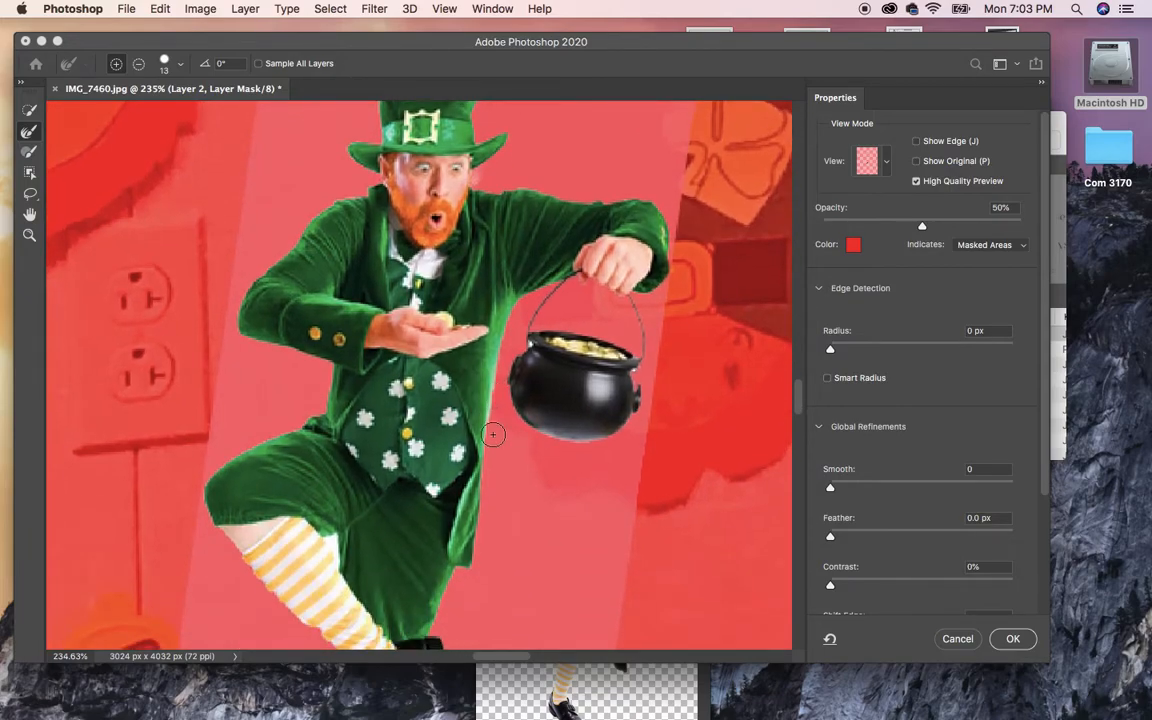
pyautogui.scroll(-5, 410, 470)
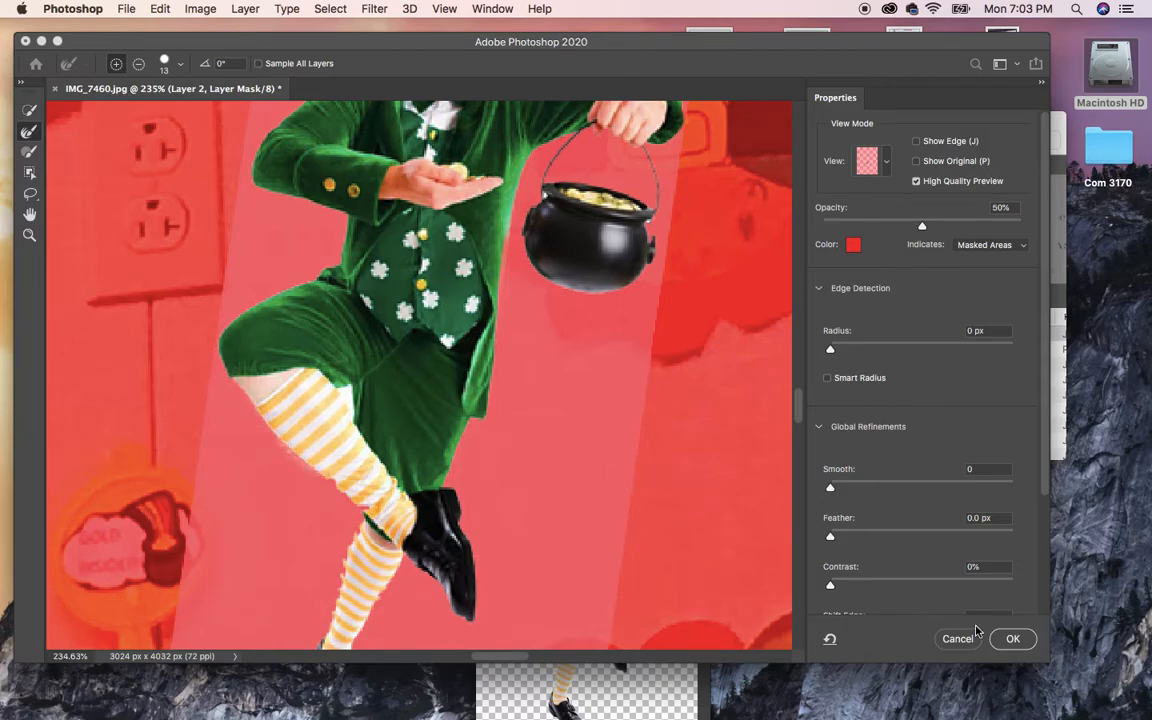
pyautogui.click(1012, 639)
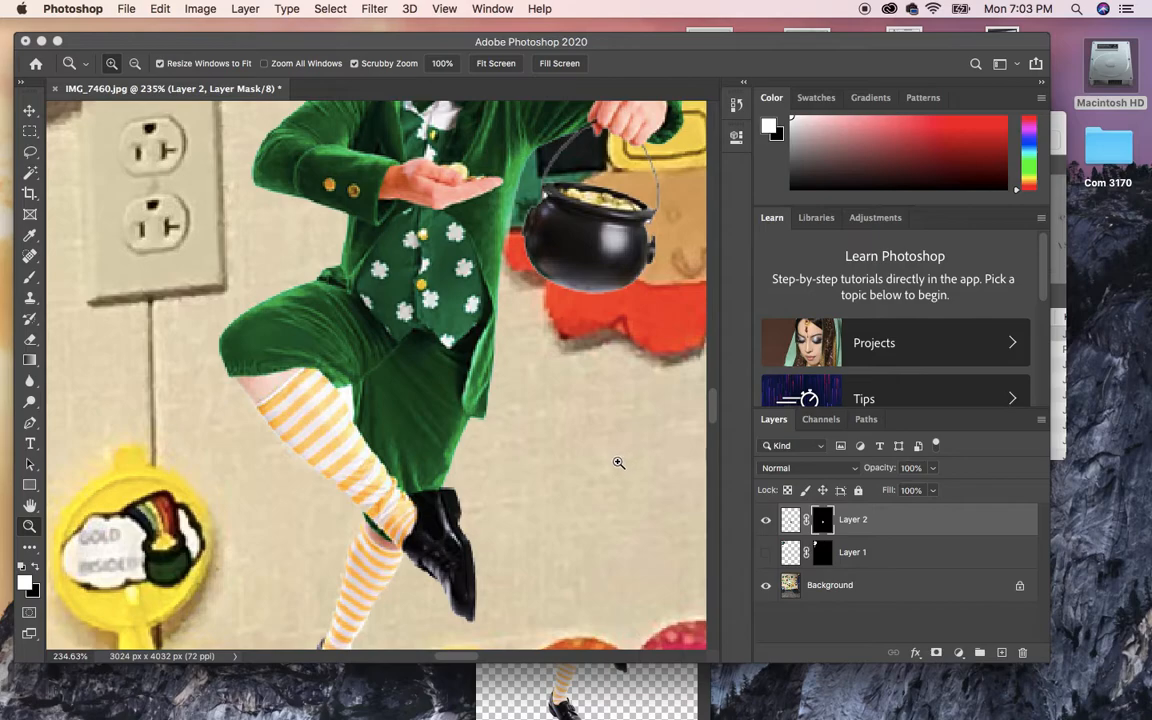
# Paint white on the mask with a smaller brush to restore the stocking's right edge.
pyautogui.click(30, 276)
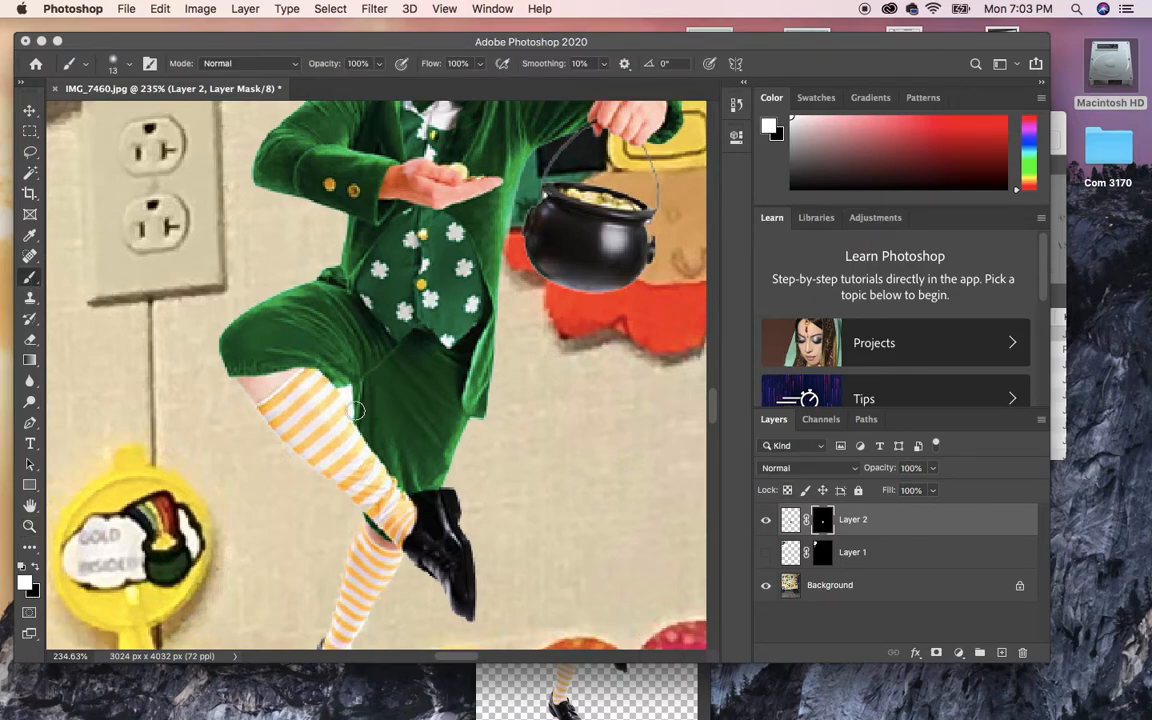
pyautogui.press('x')
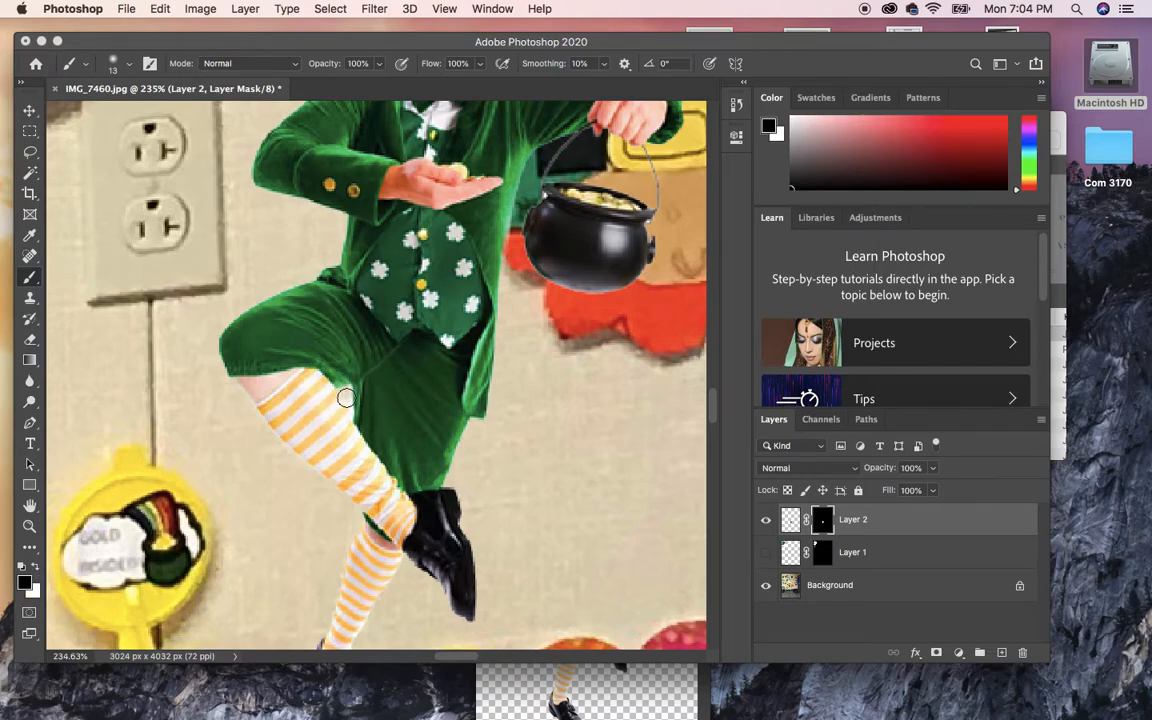
pyautogui.press('[')
pyautogui.press('[')
pyautogui.press('x')
pyautogui.moveTo(350, 423); pyautogui.dragTo(332, 380)
pyautogui.press('x')
pyautogui.press('x')
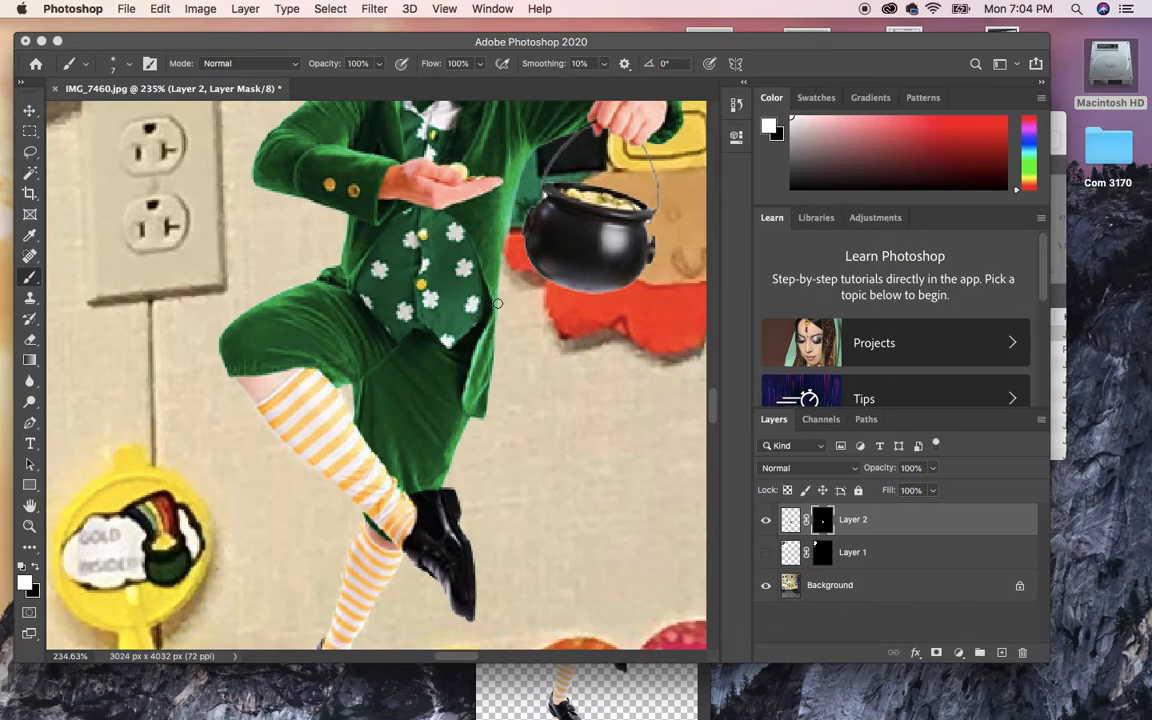
# Paint black along the pot's left edge to hide the leftover background.
pyautogui.press('x')
pyautogui.moveTo(504, 264)
pyautogui.mouseDown()
pyautogui.moveTo(522, 195)
pyautogui.moveTo(510, 272)
pyautogui.mouseUp()
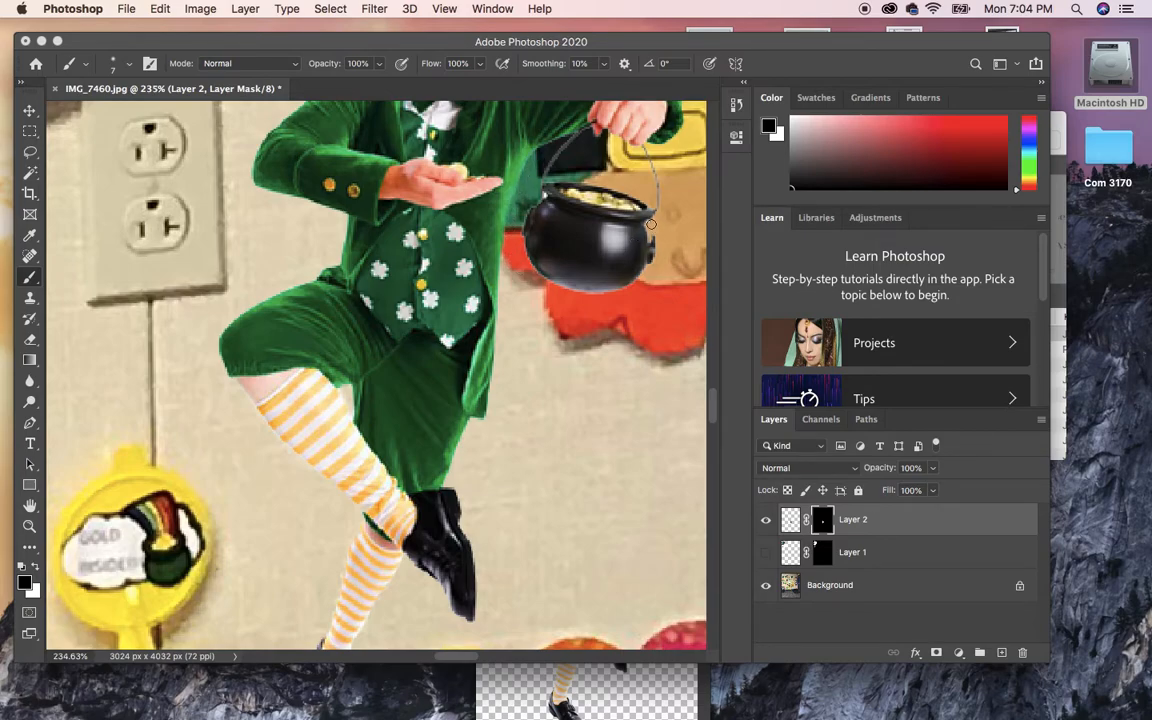
pyautogui.scroll(-5, 406, 278)
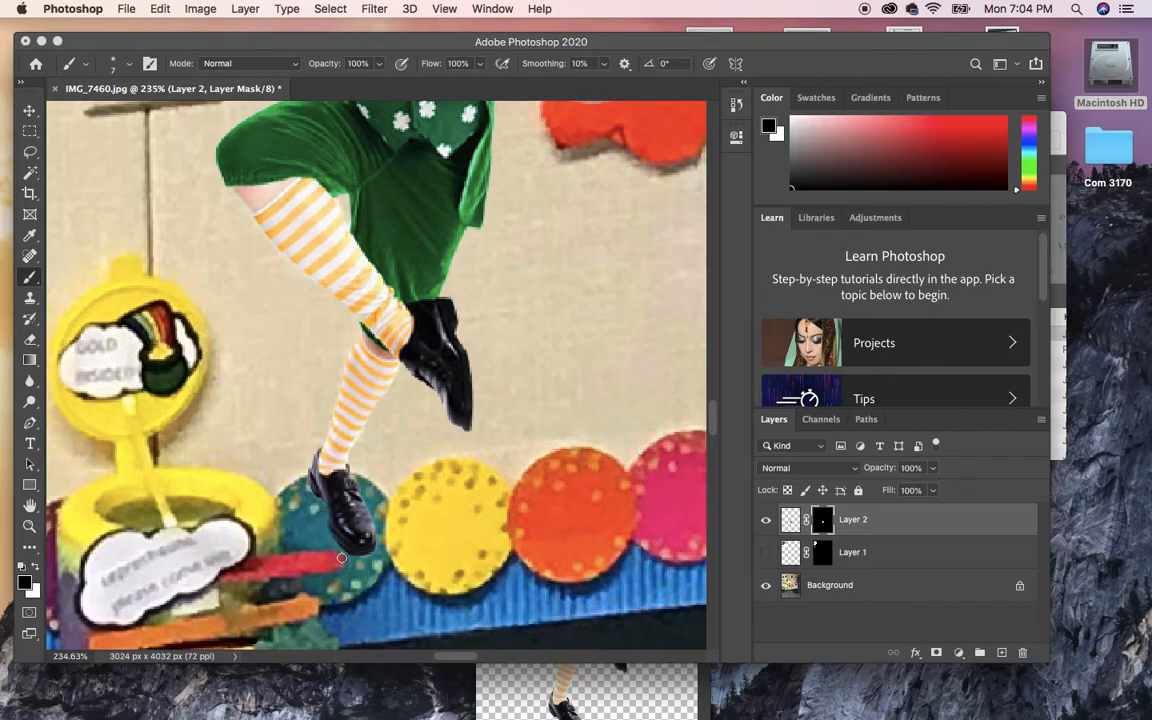
pyautogui.press('z')
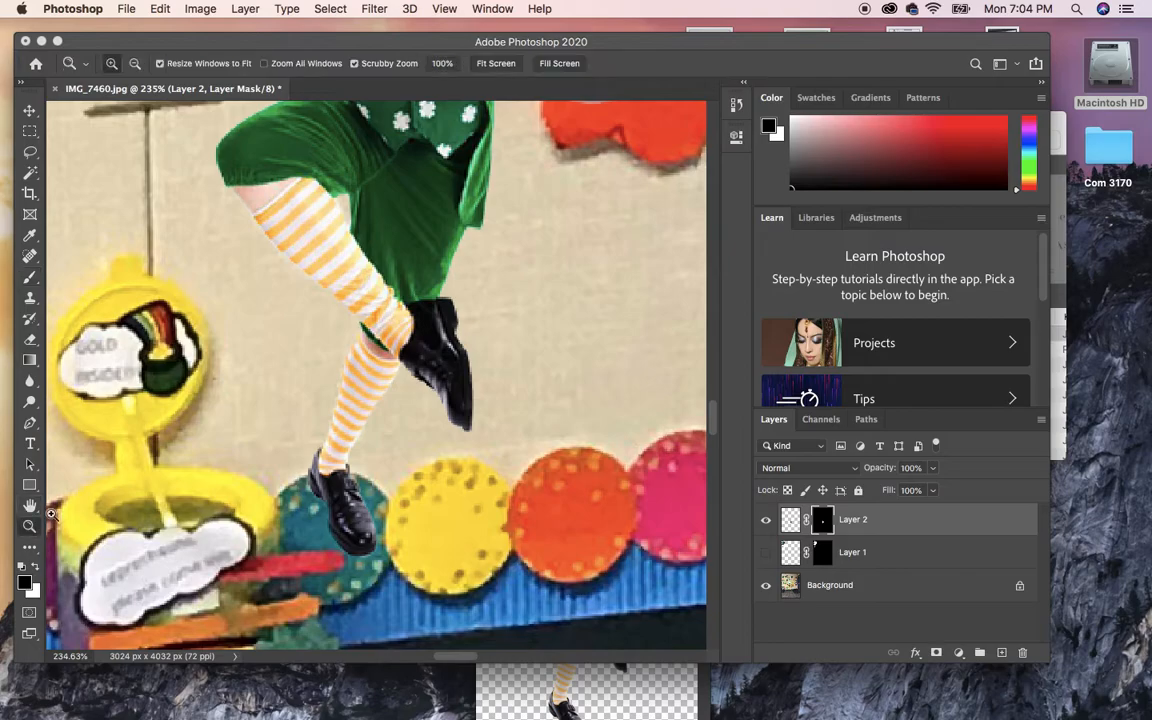
pyautogui.moveTo(315, 453)
pyautogui.mouseDown()
pyautogui.moveTo(388, 480)
pyautogui.moveTo(295, 465)
pyautogui.moveTo(231, 417)
pyautogui.mouseUp()
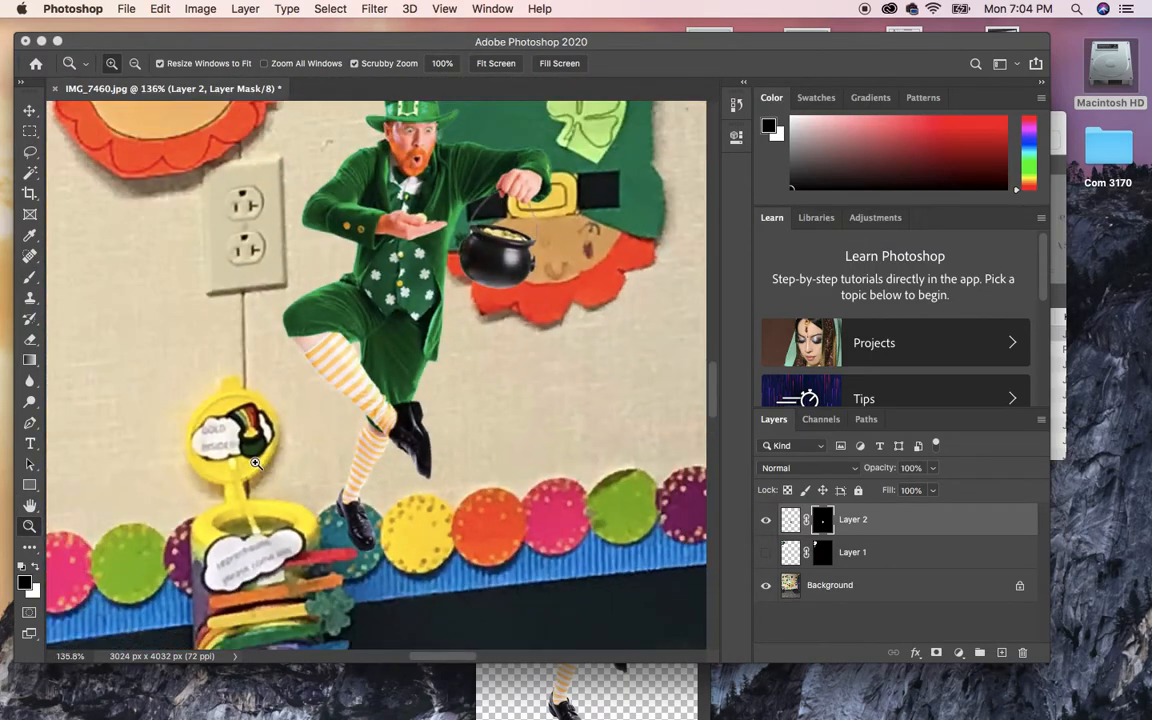
pyautogui.moveTo(492, 162); pyautogui.dragTo(568, 230)
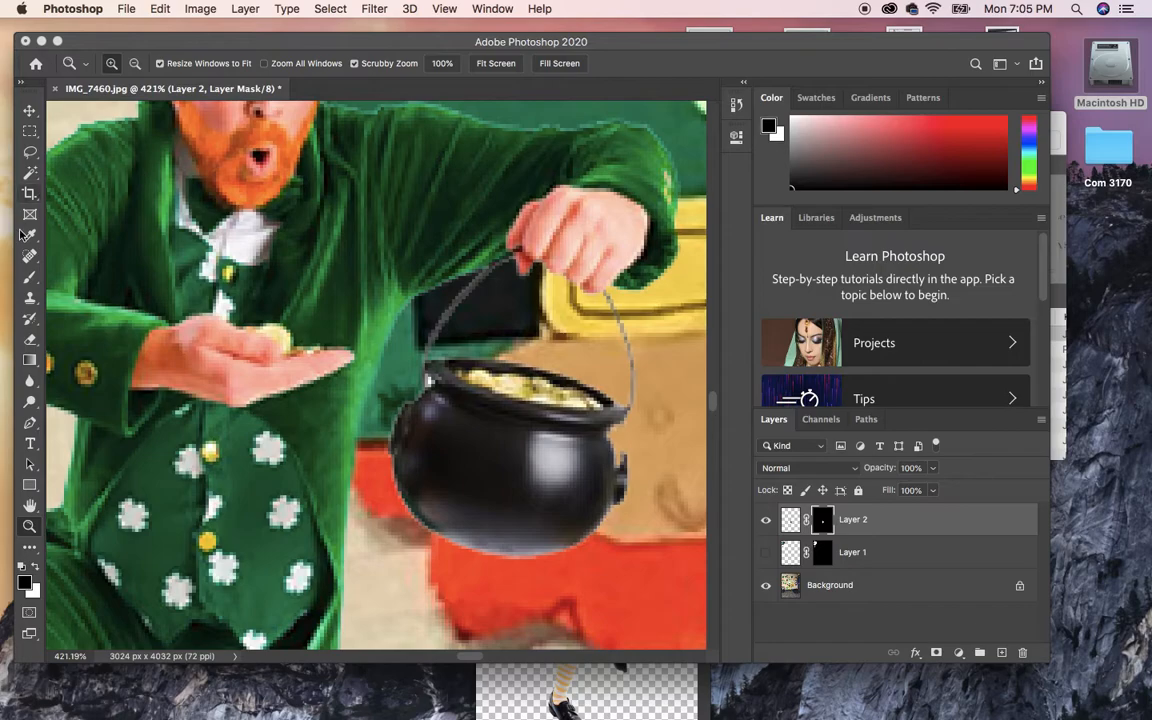
pyautogui.click(29, 295)
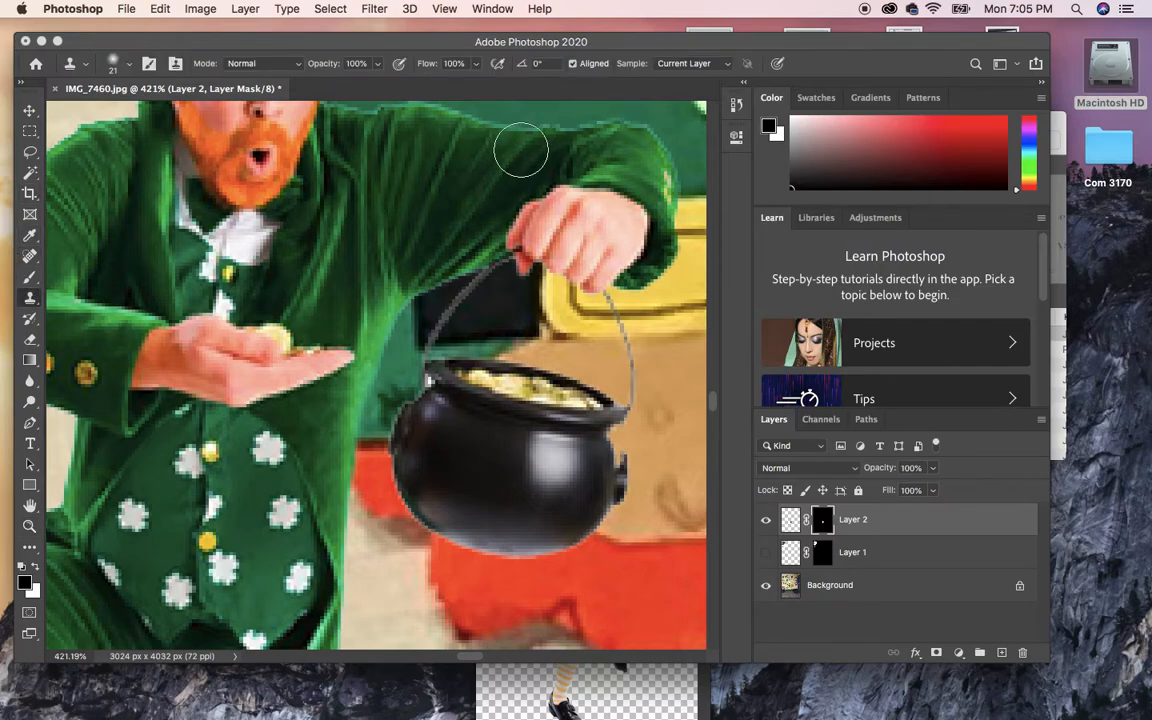
pyautogui.press('[')
pyautogui.press('[')
pyautogui.press('[')
pyautogui.press('[')
pyautogui.press('[')
pyautogui.click(541, 127)
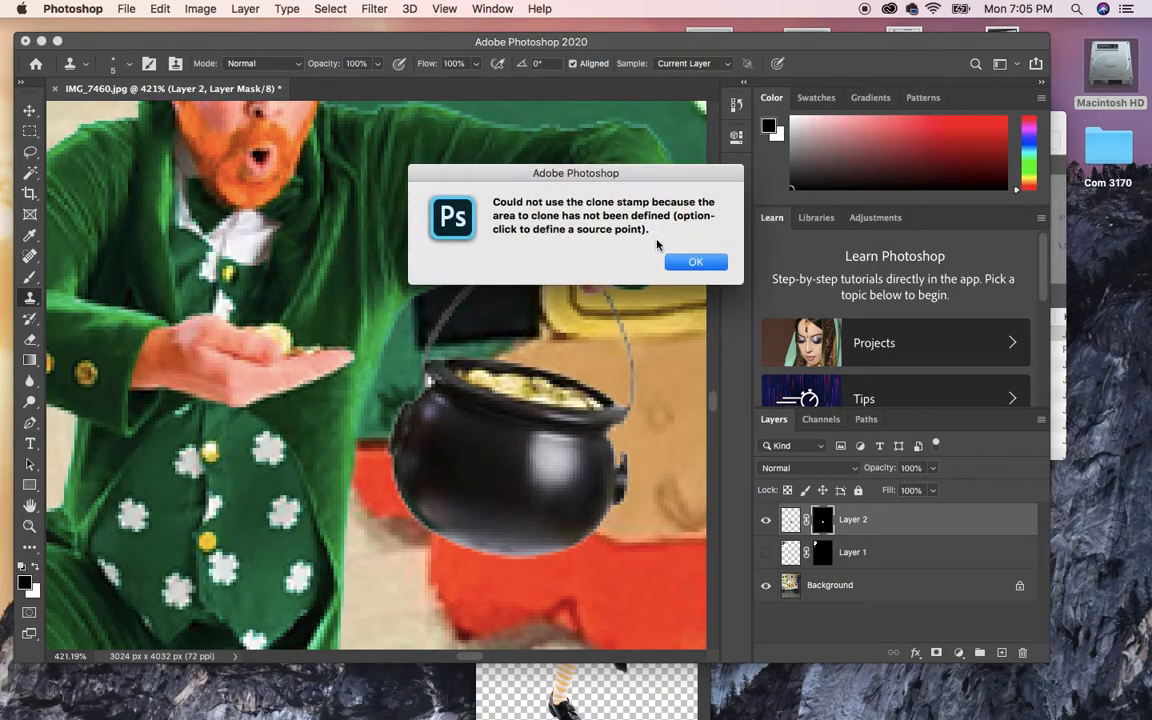
pyautogui.click(693, 262)
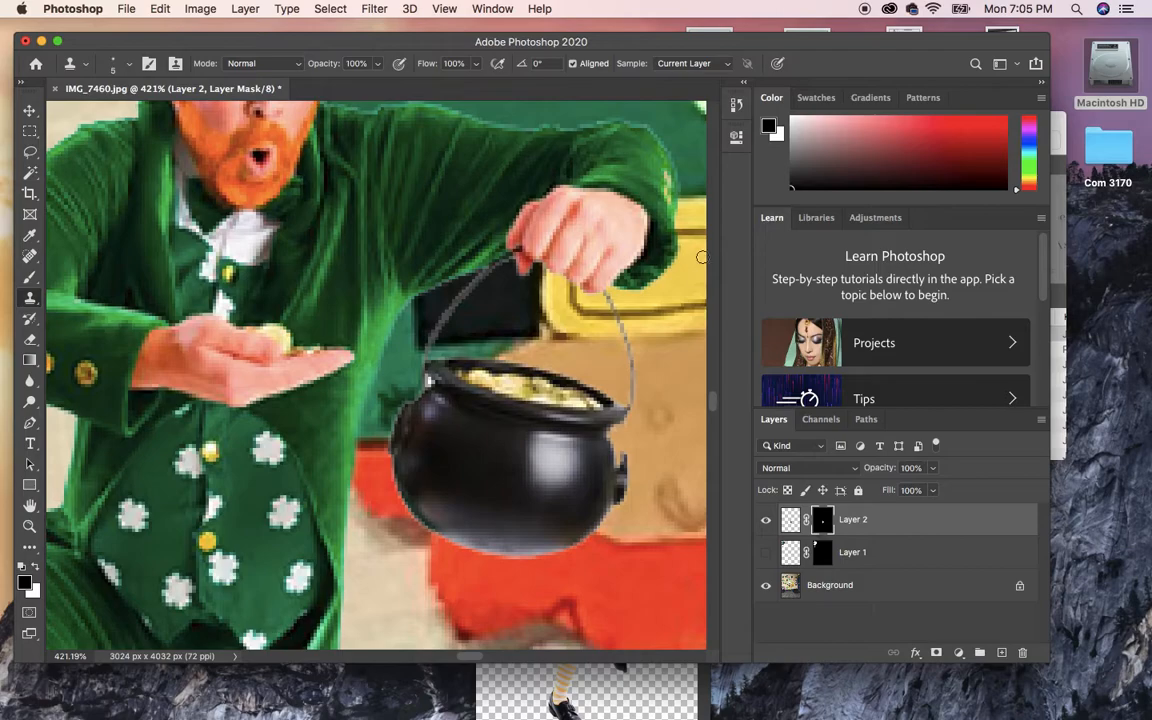
pyautogui.click(31, 277)
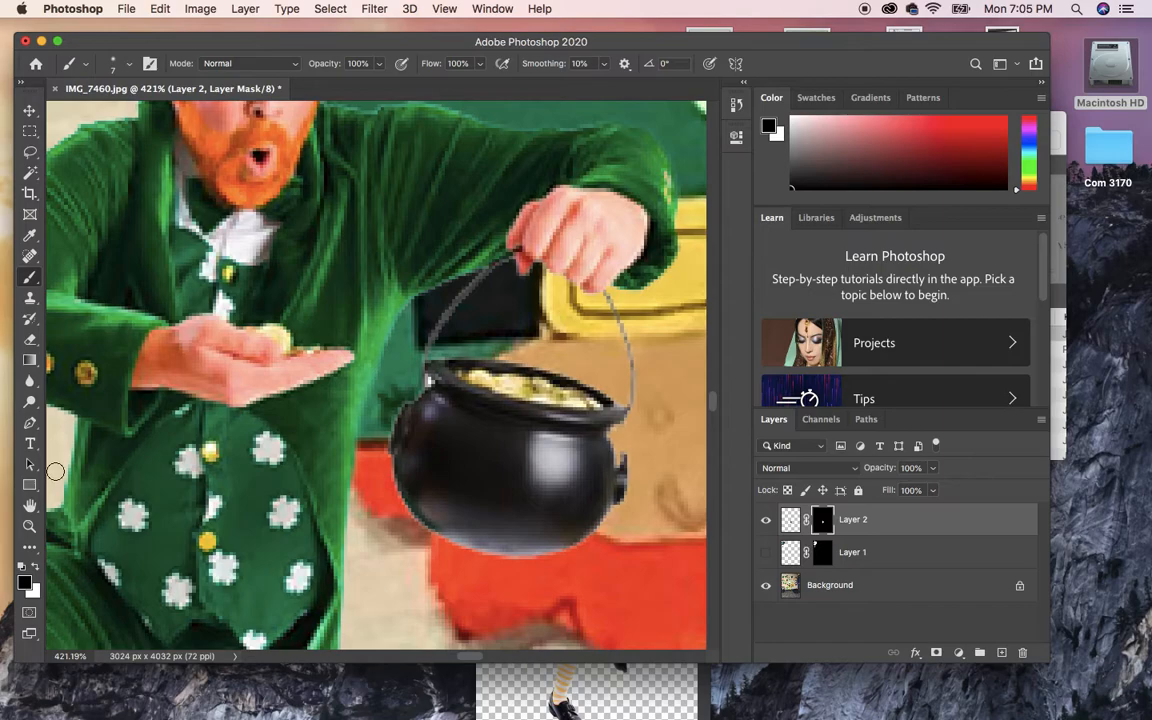
# Drag Layer 2's leprechaun down onto the grey carpet below the rainbow box, then hide Layer 1.
pyautogui.doubleClick(36, 508)
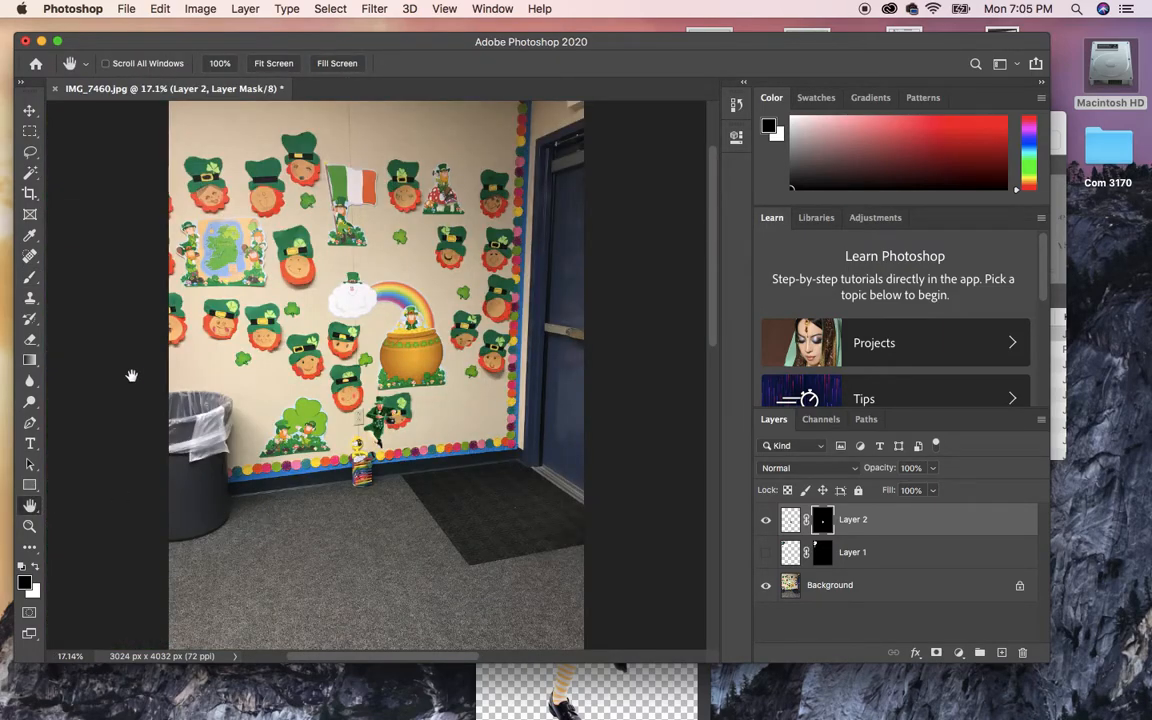
pyautogui.click(30, 104)
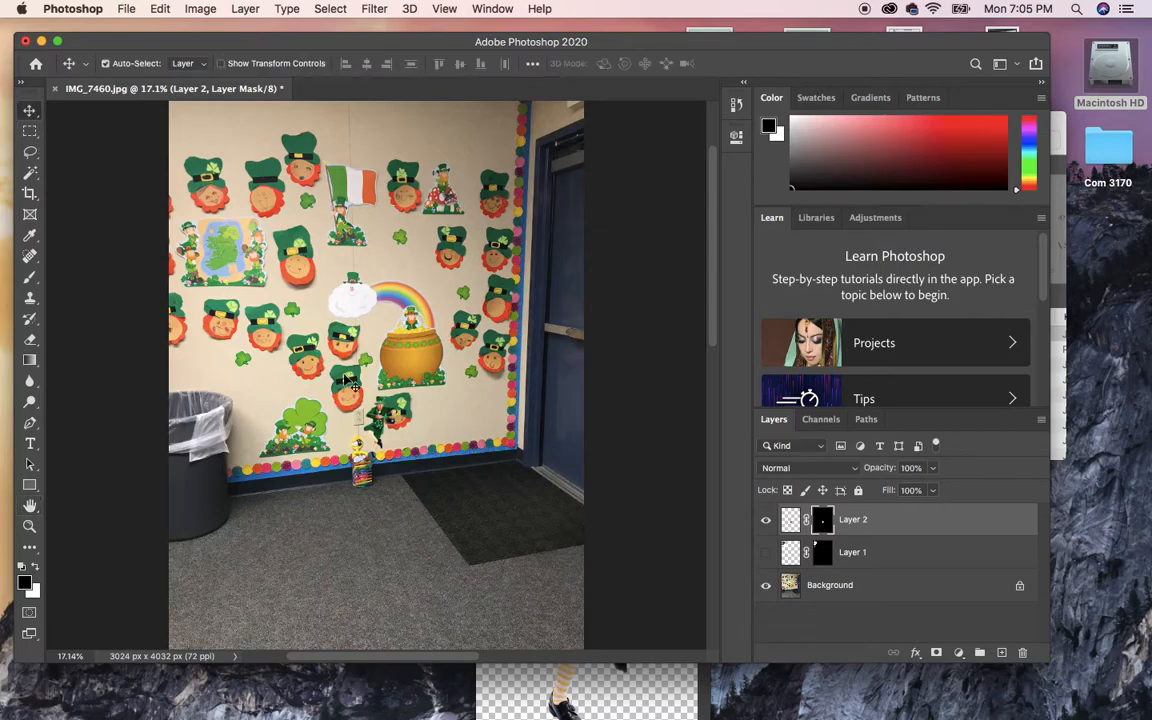
pyautogui.moveTo(382, 424); pyautogui.dragTo(399, 507)
pyautogui.click(766, 555)
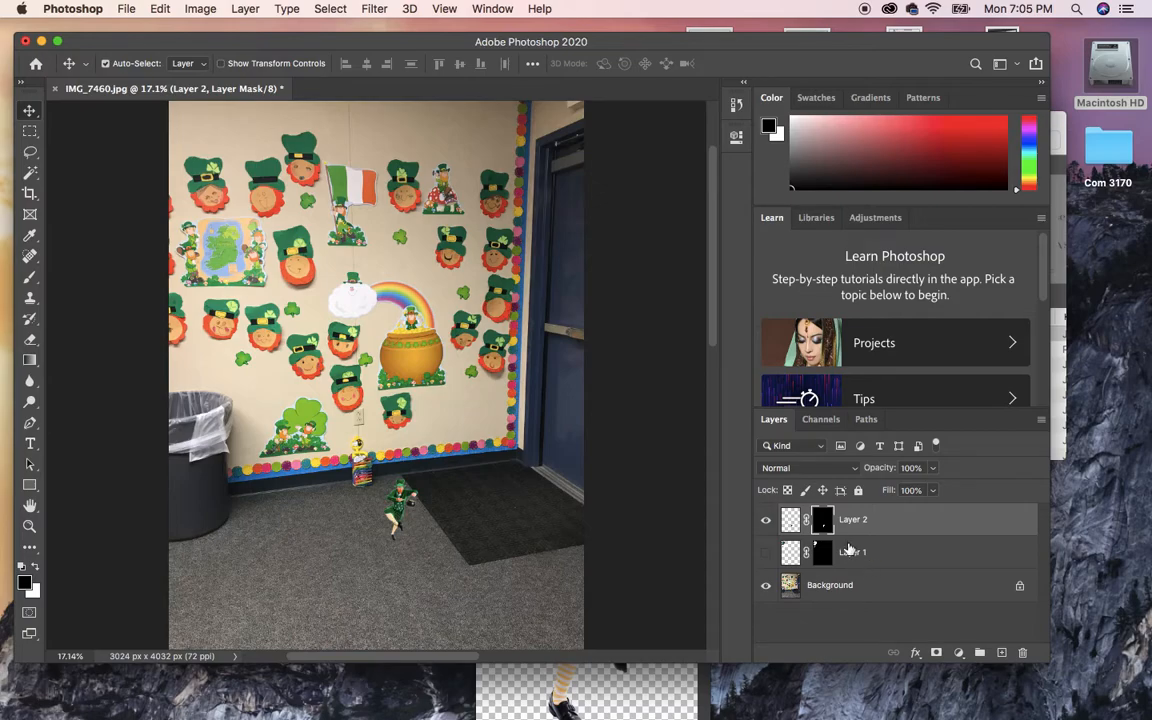
# Add a drop shadow to Layer 2 at a 153° angle with opacity lowered to 20%.
pyautogui.doubleClick(791, 521)
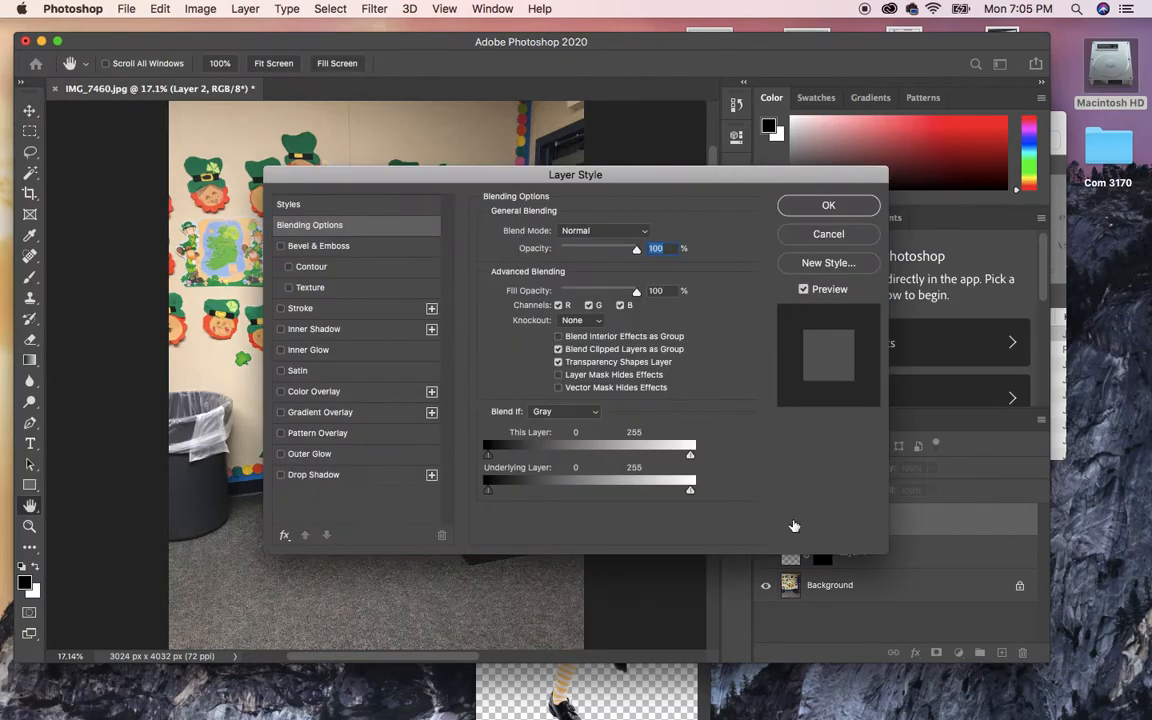
pyautogui.moveTo(638, 178); pyautogui.dragTo(822, 143)
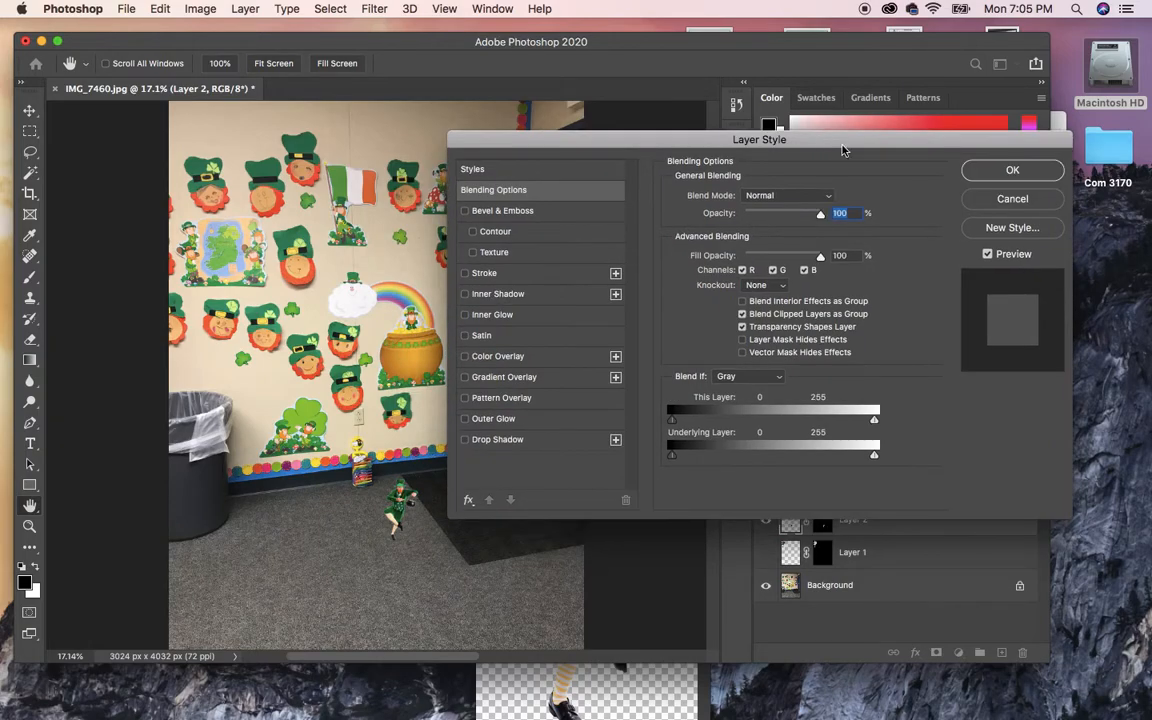
pyautogui.click(497, 439)
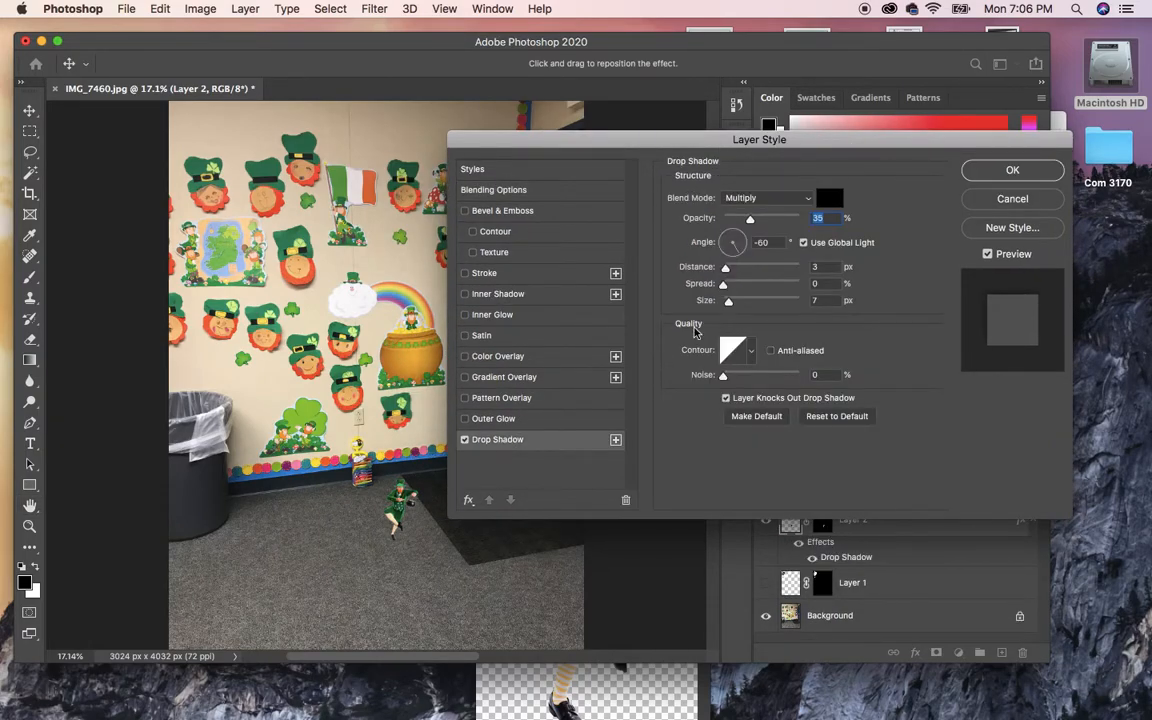
pyautogui.click(740, 239)
pyautogui.click(721, 239)
pyautogui.moveTo(726, 267); pyautogui.dragTo(735, 302)
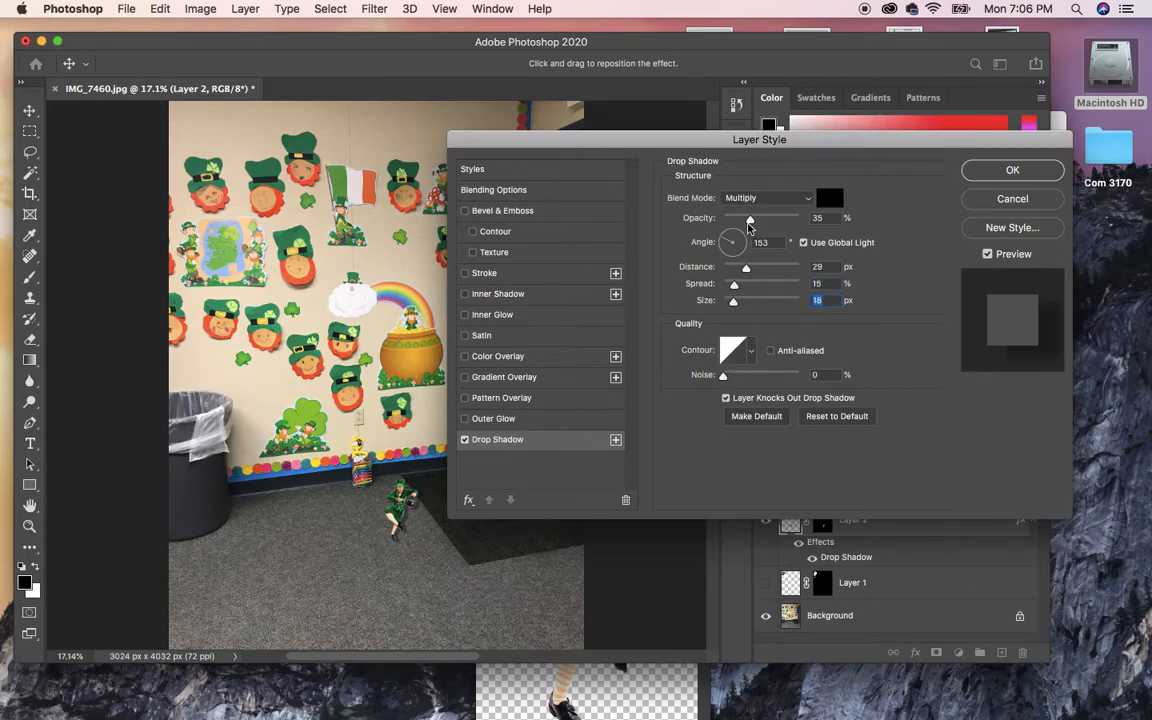
pyautogui.moveTo(750, 219); pyautogui.dragTo(738, 222)
pyautogui.moveTo(778, 139); pyautogui.dragTo(819, 82)
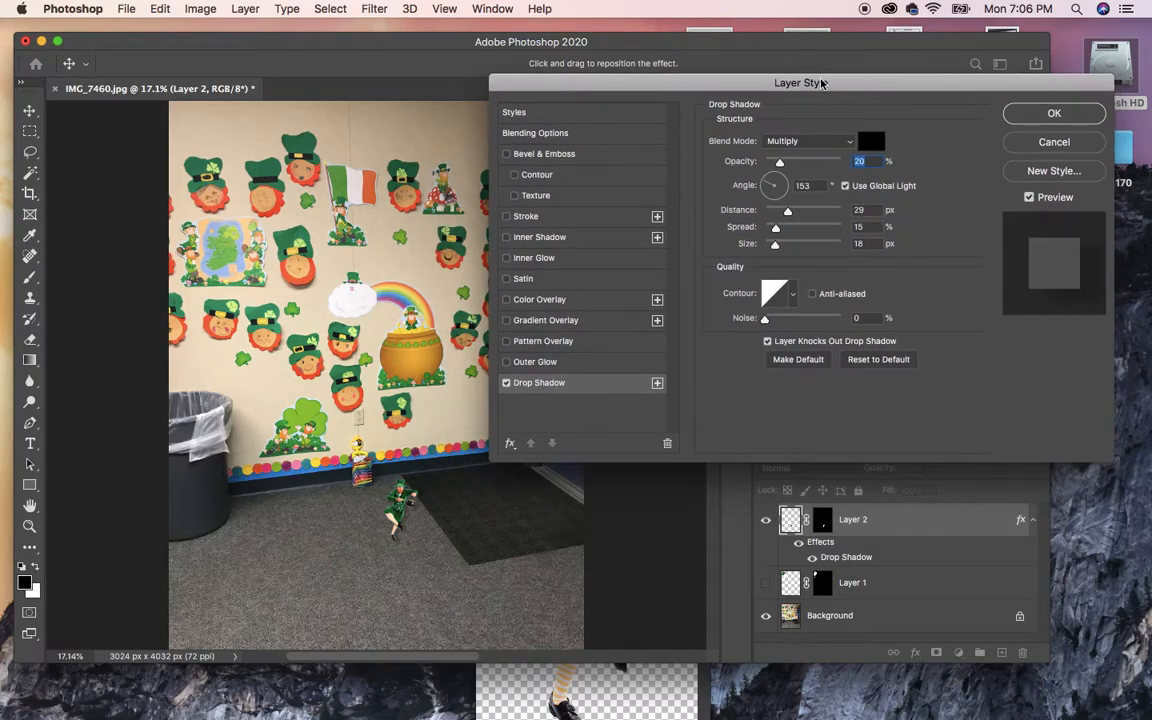
# Finish the shadow with 57 px distance, 66% spread, 4% noise and a −166° angle, then apply it.
pyautogui.moveTo(787, 211)
pyautogui.mouseDown()
pyautogui.moveTo(808, 215)
pyautogui.moveTo(776, 233)
pyautogui.mouseUp()
pyautogui.moveTo(781, 233)
pyautogui.mouseDown()
pyautogui.moveTo(813, 233)
pyautogui.moveTo(783, 249)
pyautogui.moveTo(774, 245)
pyautogui.moveTo(815, 229)
pyautogui.moveTo(778, 246)
pyautogui.mouseUp()
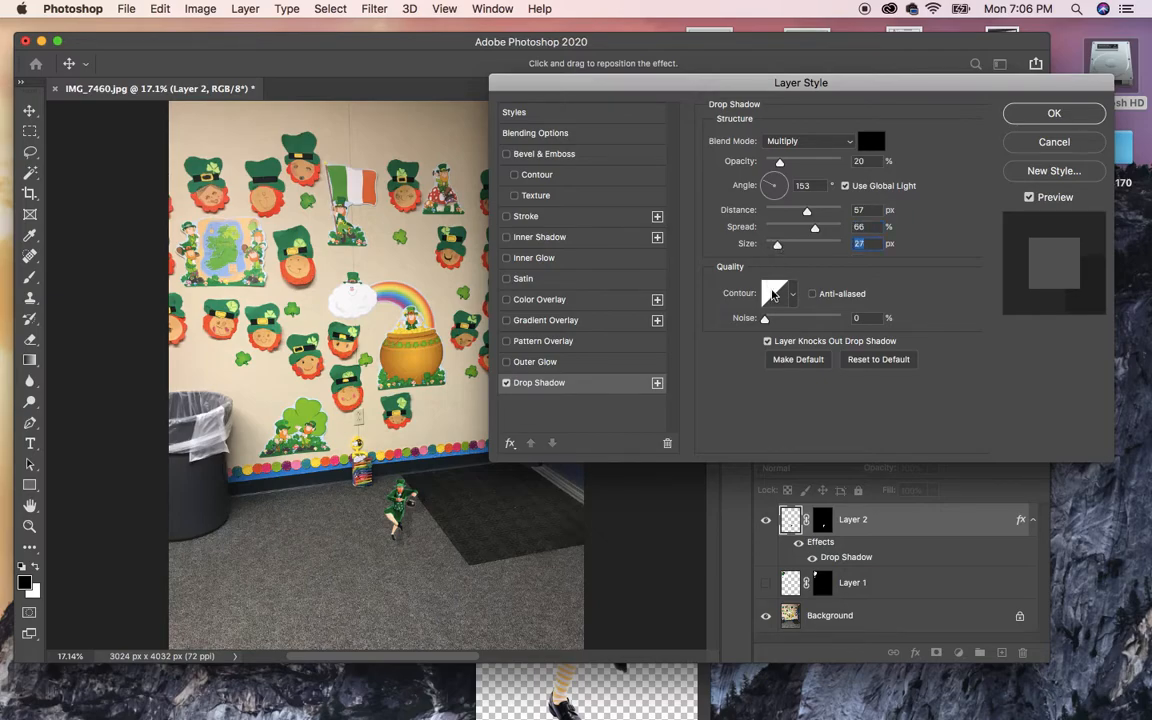
pyautogui.moveTo(766, 318); pyautogui.dragTo(768, 321)
pyautogui.moveTo(773, 194)
pyautogui.mouseDown()
pyautogui.moveTo(766, 188)
pyautogui.moveTo(788, 203)
pyautogui.moveTo(760, 197)
pyautogui.mouseUp()
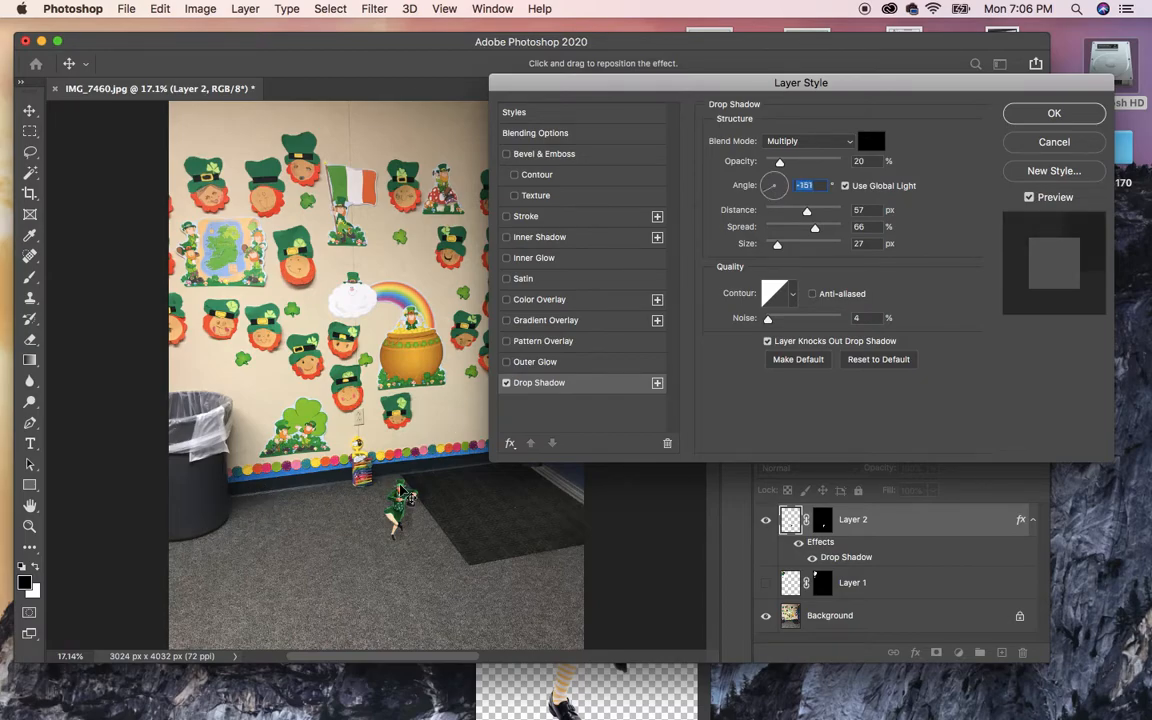
pyautogui.moveTo(772, 187)
pyautogui.mouseDown()
pyautogui.moveTo(768, 200)
pyautogui.moveTo(763, 190)
pyautogui.mouseUp()
pyautogui.moveTo(898, 88); pyautogui.dragTo(884, 31)
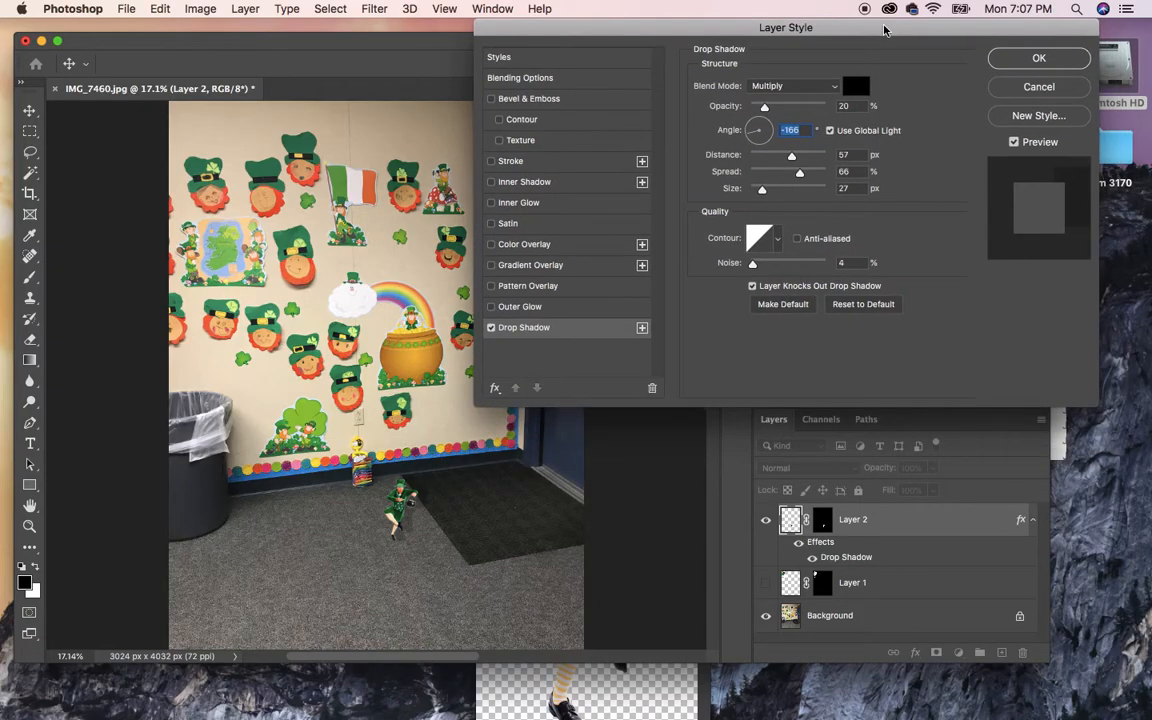
pyautogui.click(1020, 62)
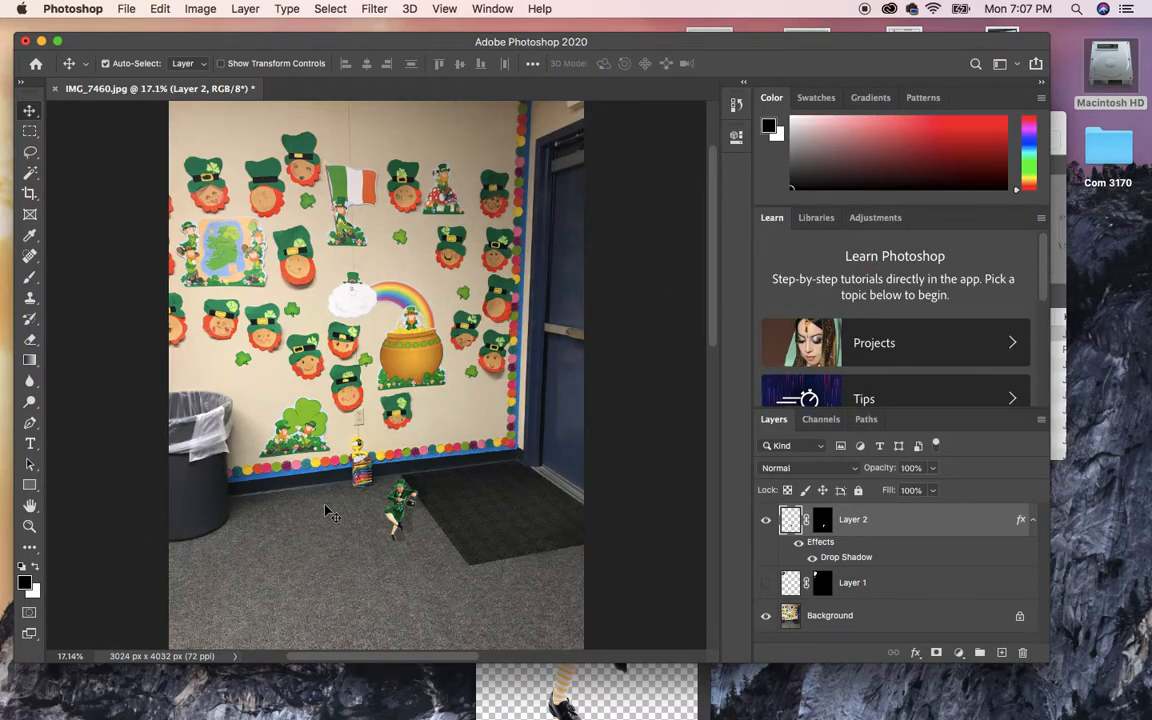
pyautogui.click(29, 527)
pyautogui.moveTo(432, 548); pyautogui.dragTo(510, 592)
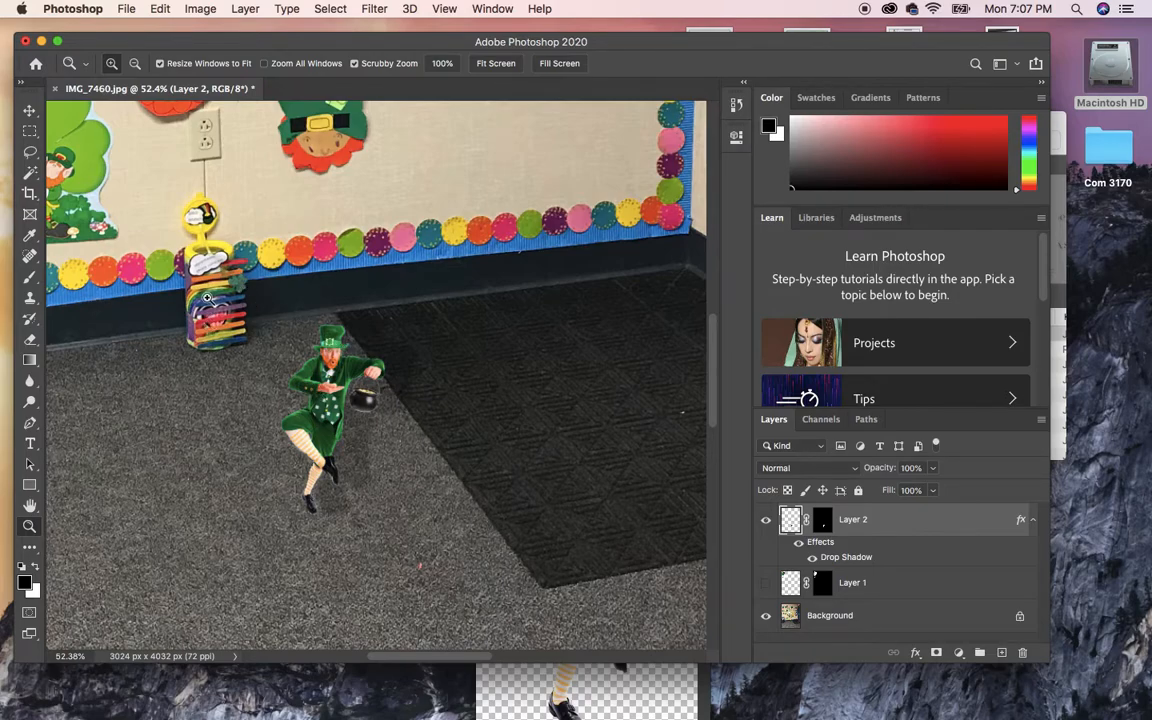
pyautogui.press('h')
pyautogui.moveTo(229, 458); pyautogui.dragTo(340, 503)
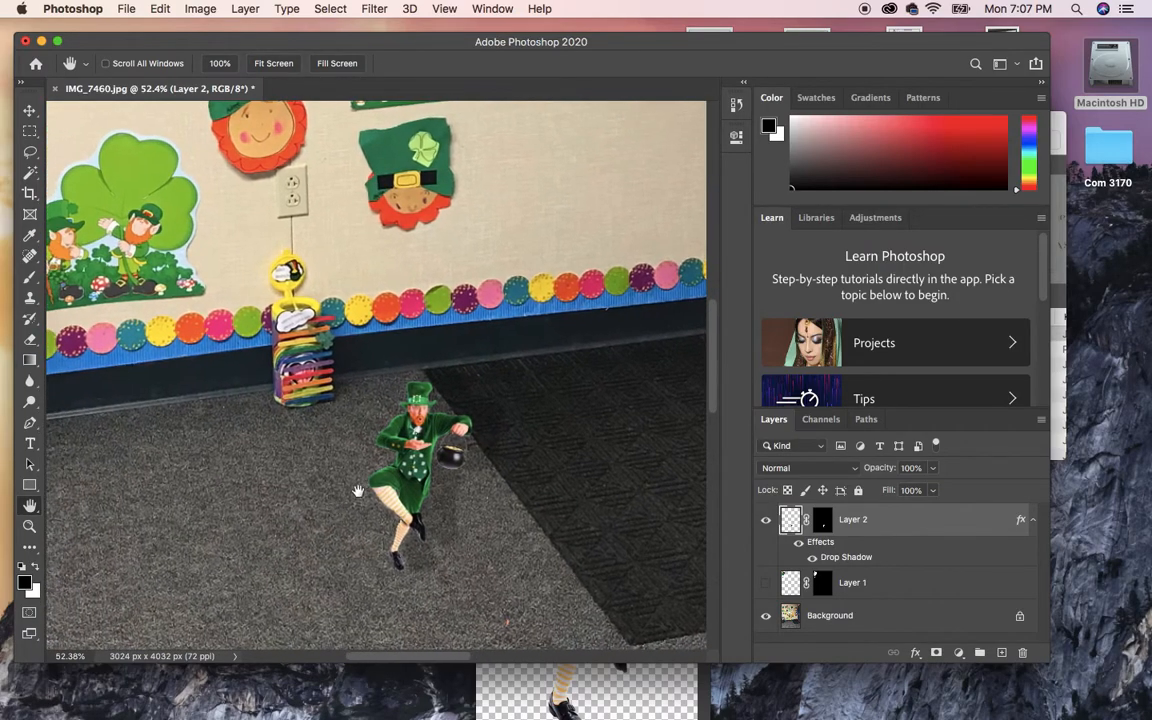
pyautogui.doubleClick(29, 507)
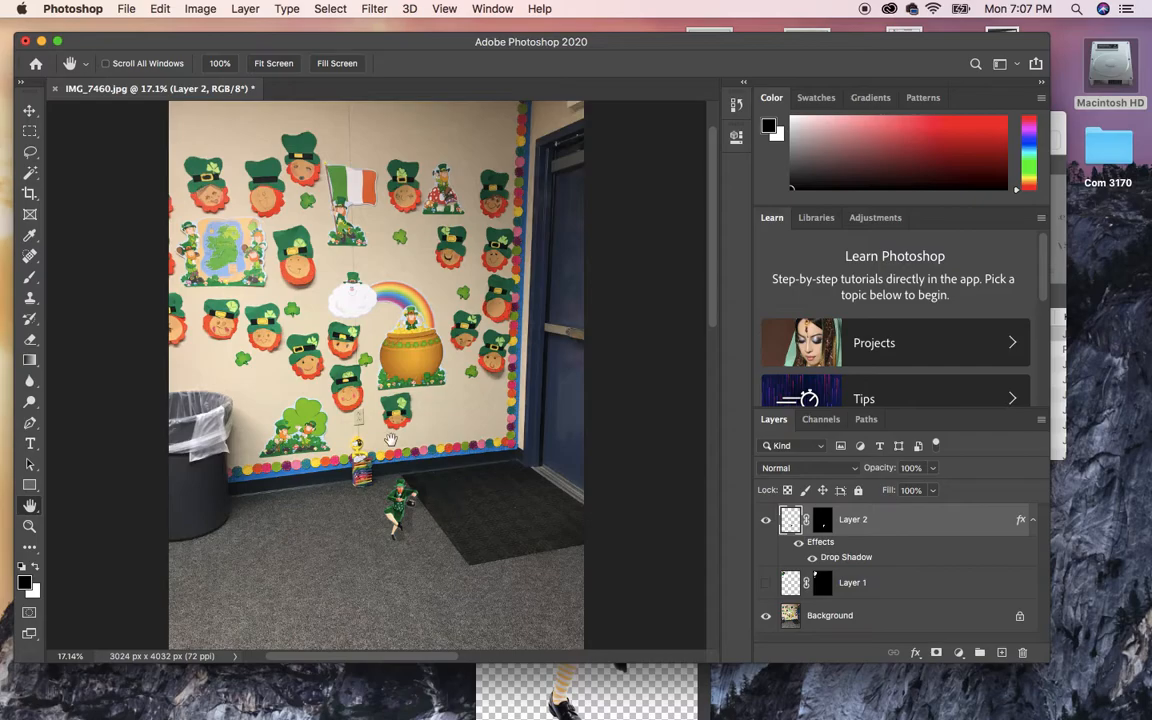
pyautogui.click(29, 525)
pyautogui.moveTo(412, 516); pyautogui.dragTo(470, 542)
pyautogui.moveTo(226, 534); pyautogui.dragTo(222, 563)
pyautogui.scroll(-5, 389, 478)
pyautogui.hscroll(-4, 389, 478)
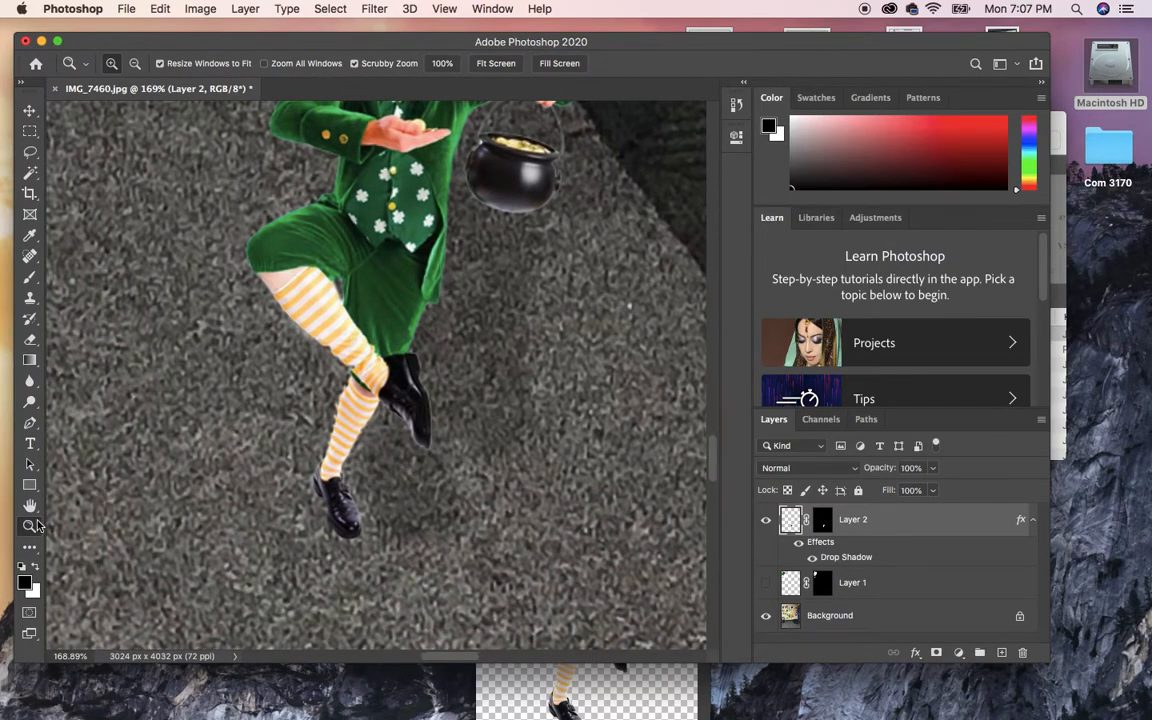
pyautogui.moveTo(264, 453); pyautogui.dragTo(285, 474)
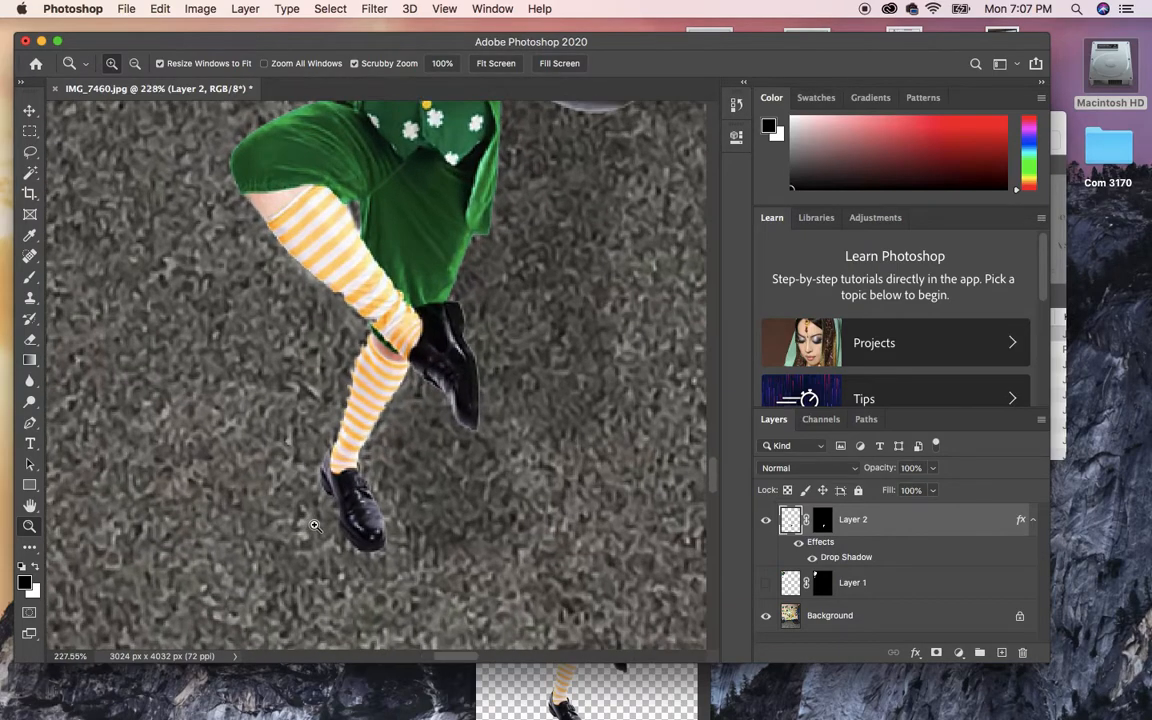
# Paint white on Layer 2's mask along the left edge of the striped sock to reveal it.
pyautogui.click(823, 522)
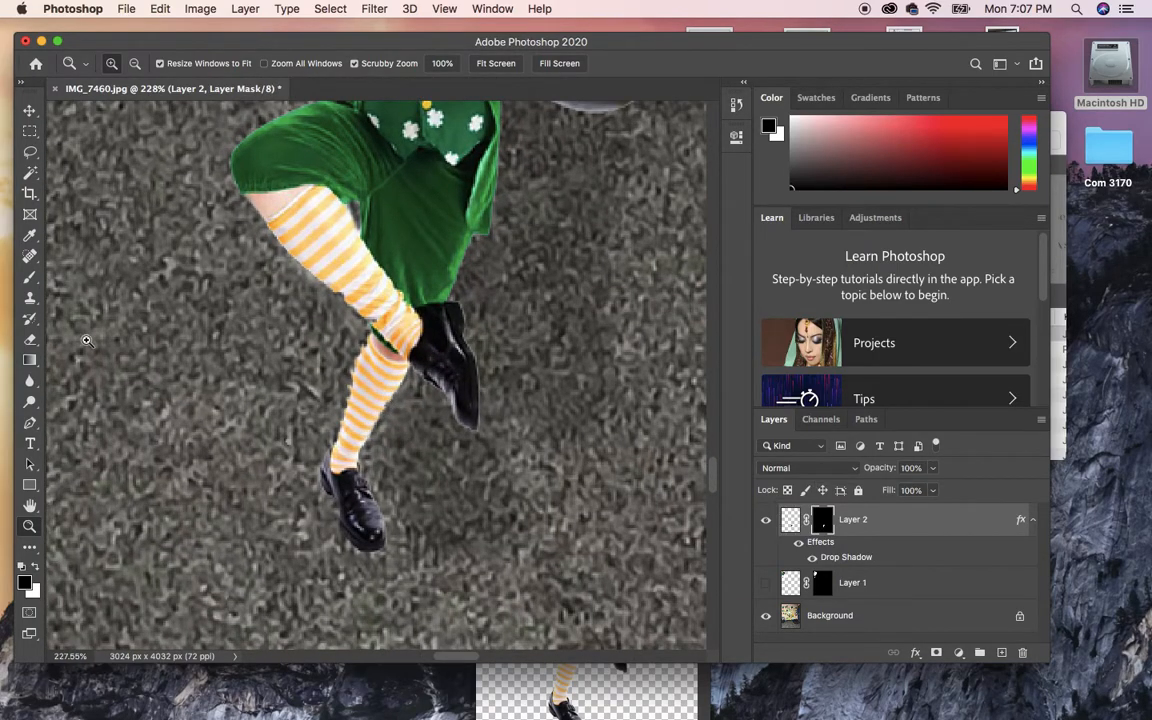
pyautogui.click(36, 279)
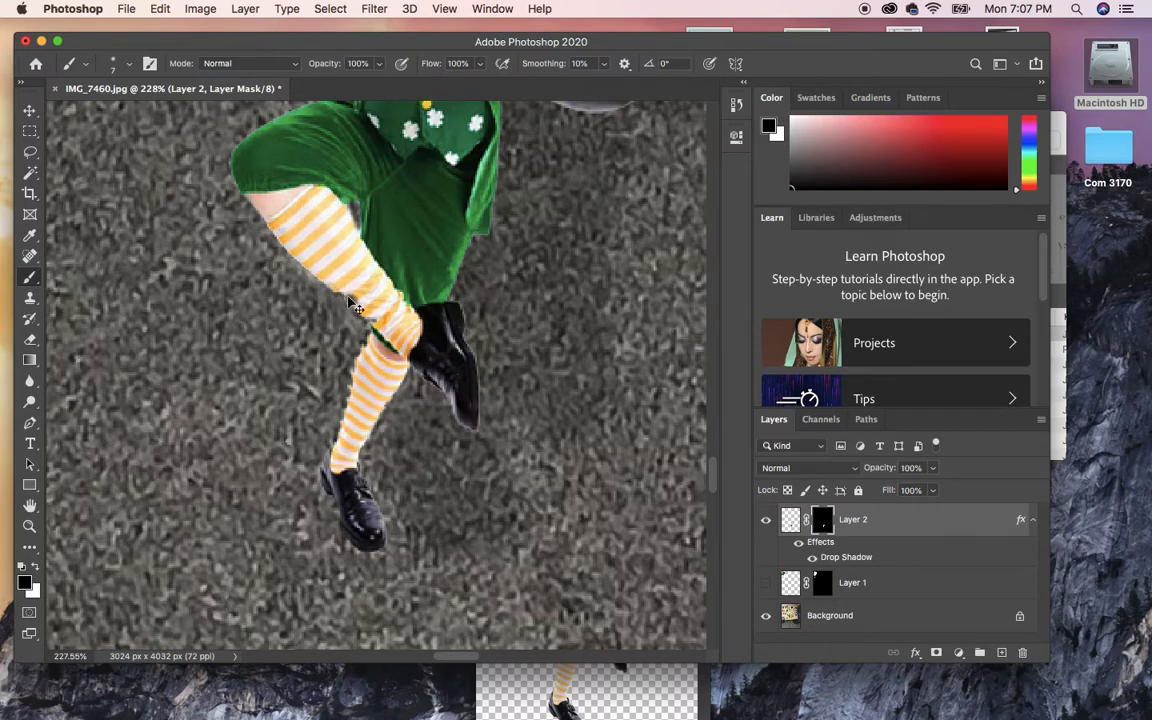
pyautogui.press('x')
pyautogui.moveTo(374, 339); pyautogui.dragTo(347, 421)
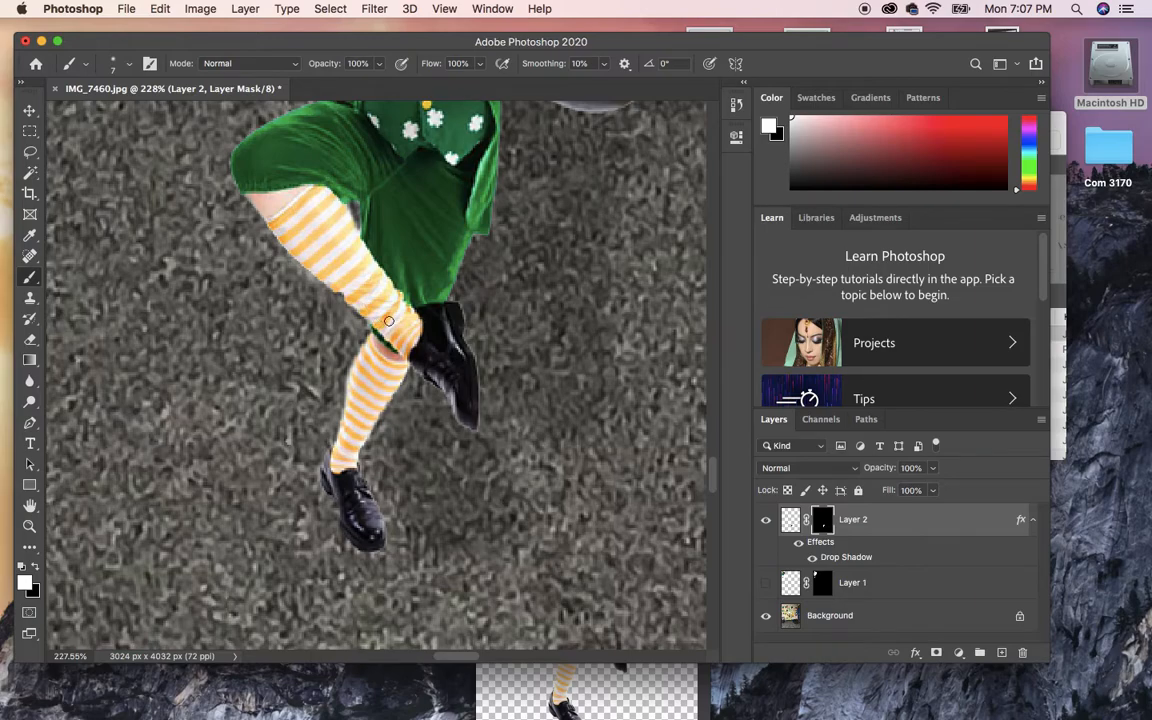
pyautogui.press('x')
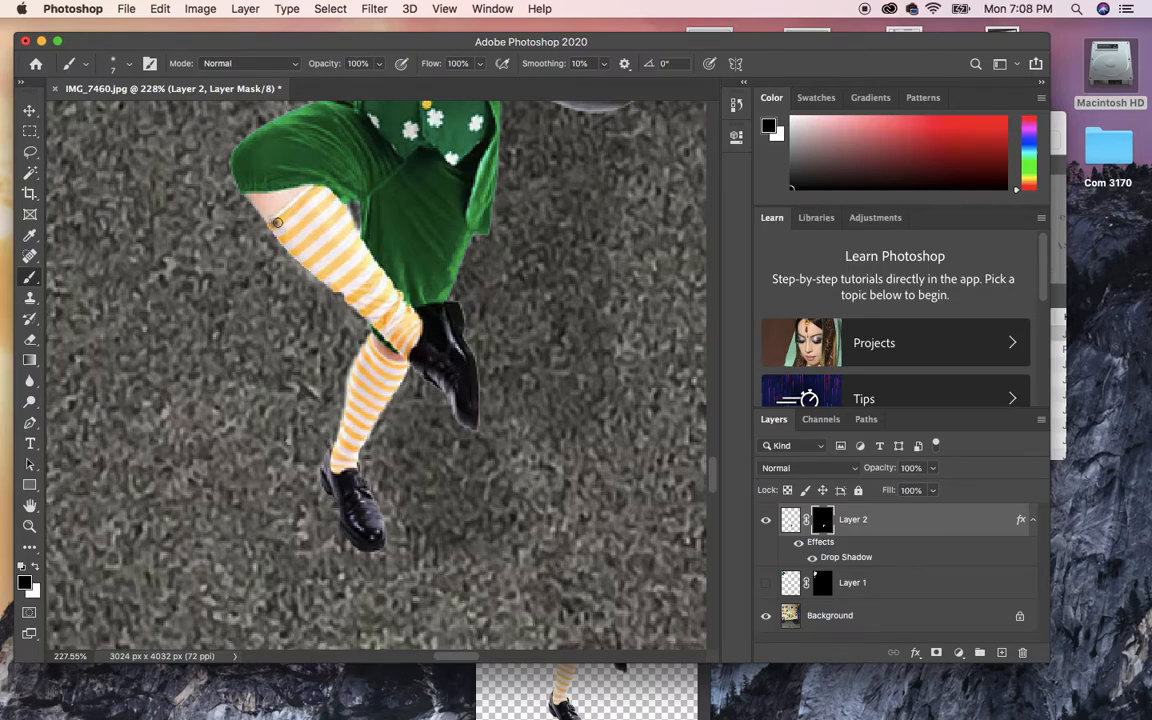
pyautogui.press('x')
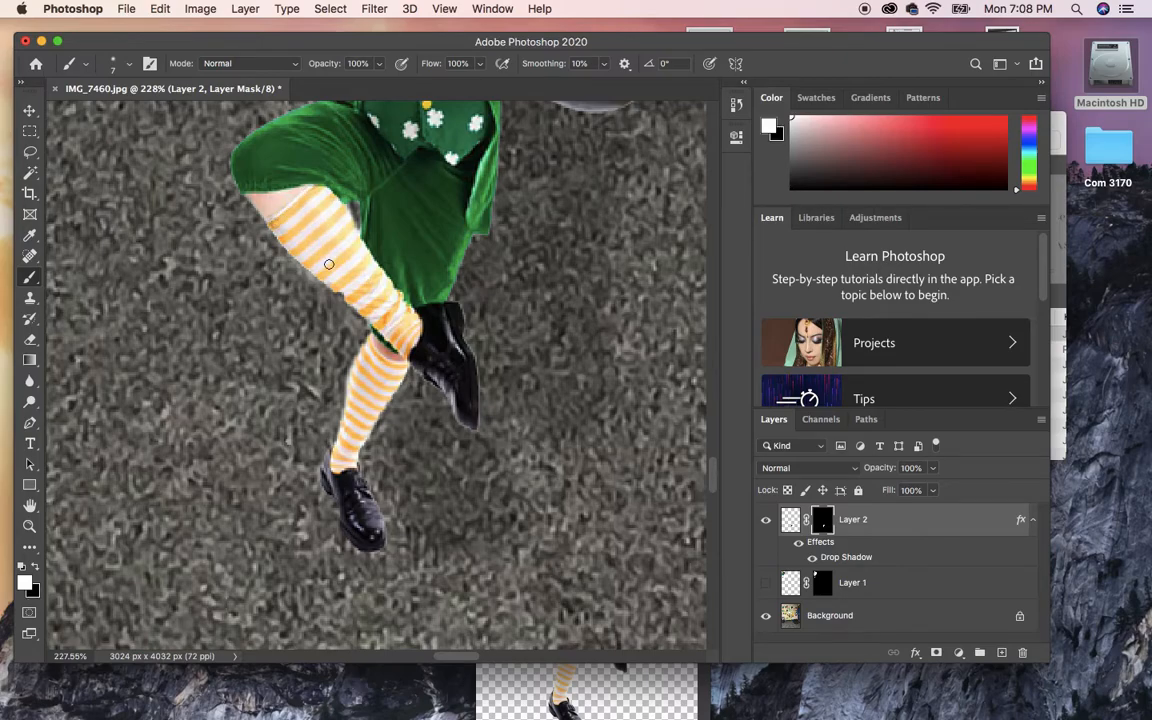
pyautogui.doubleClick(30, 505)
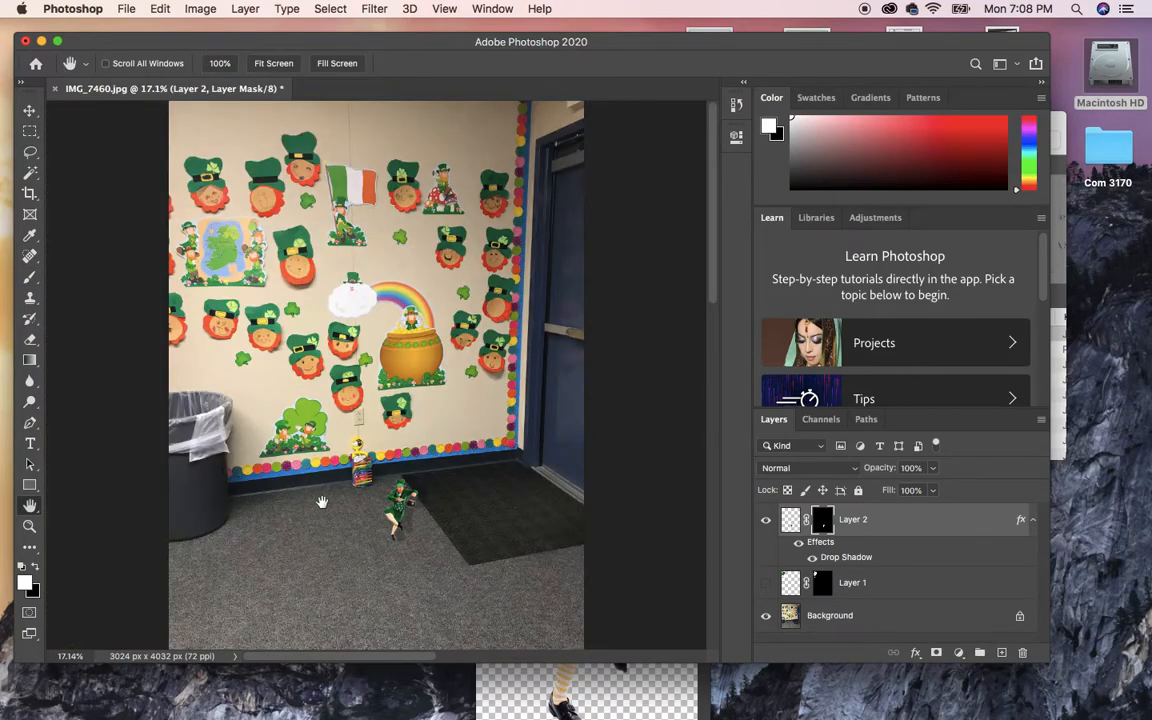